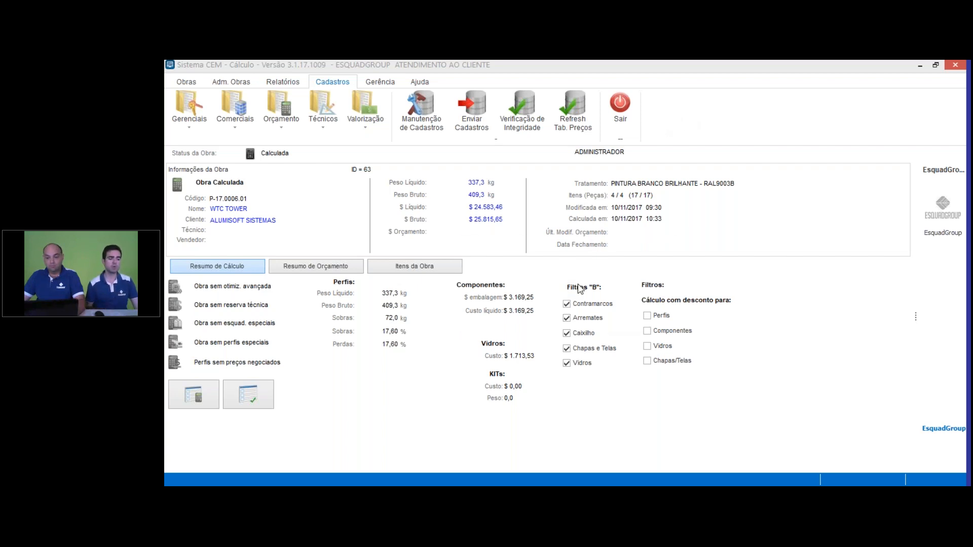
# Step: Open the labour price table (Preços de Mão de Obra) from the valuation registers
pyautogui.click(663, 249)
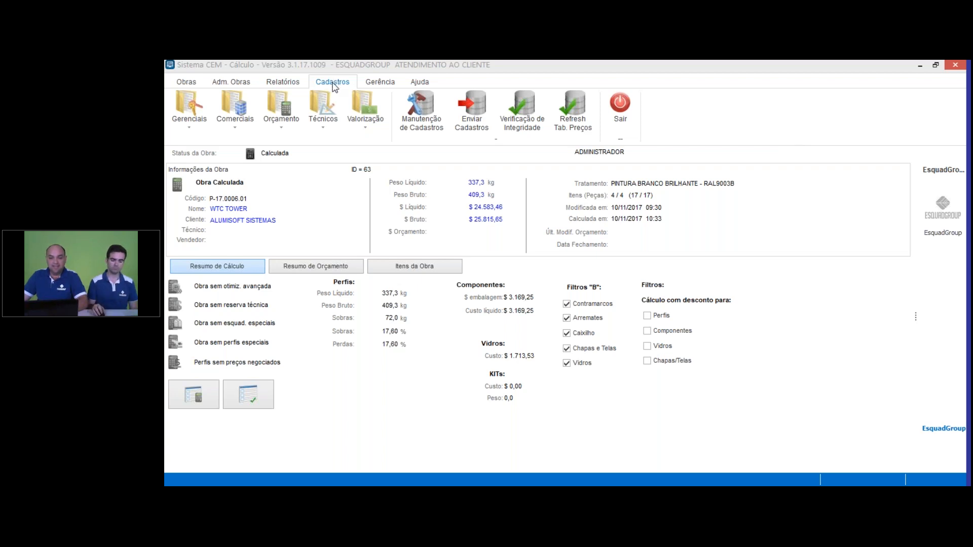
pyautogui.click(373, 119)
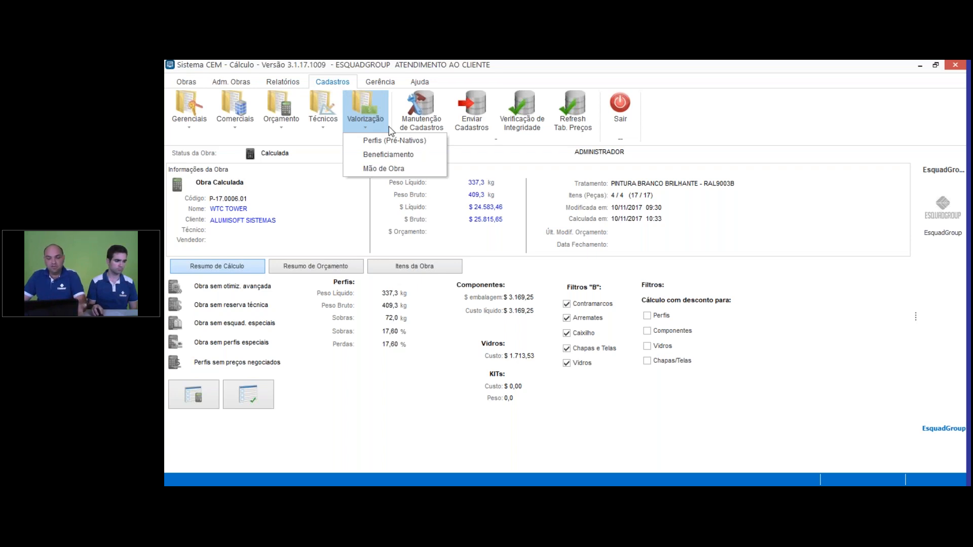
pyautogui.click(399, 166)
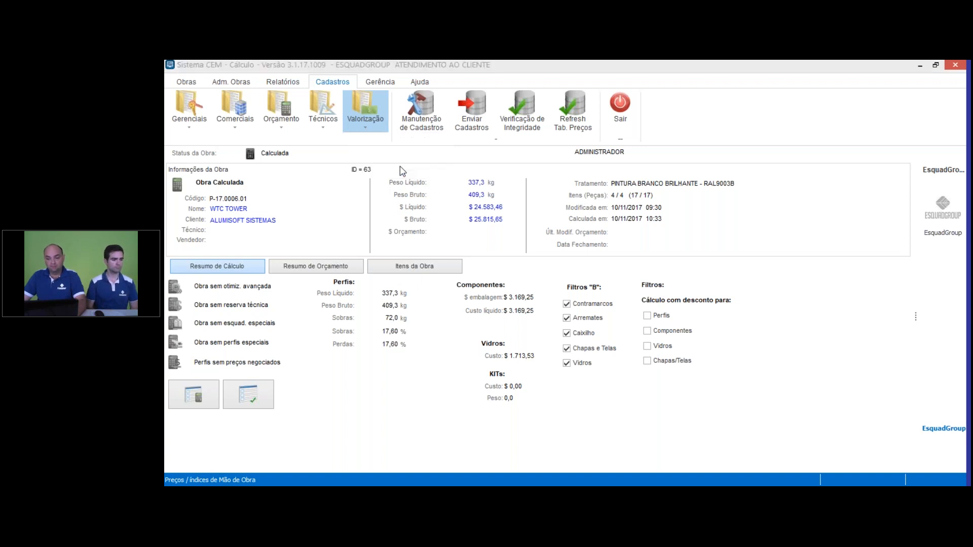
pyautogui.click(673, 172)
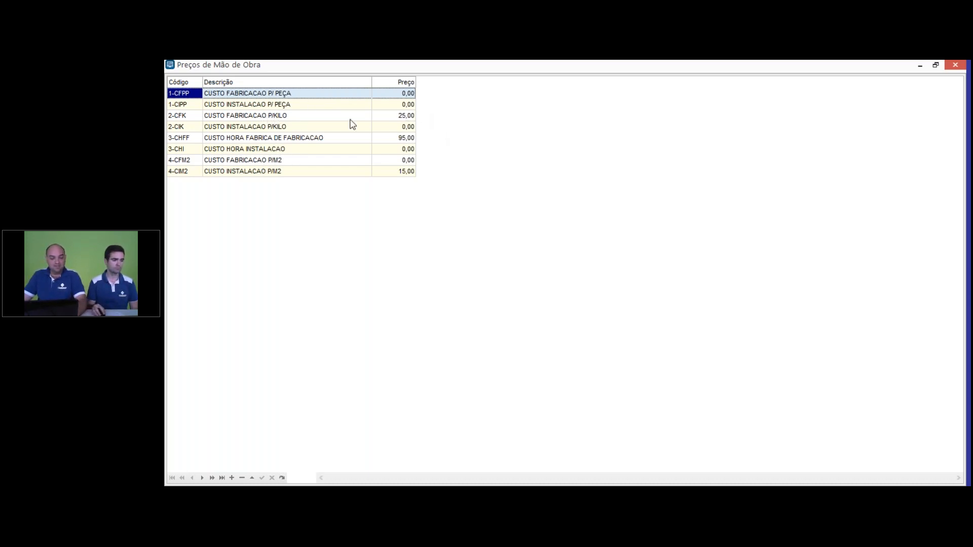
# Step: Examine the fabrication and installation labour prices per kilo, per hour and per m², and close the price table
pyautogui.click(400, 116)
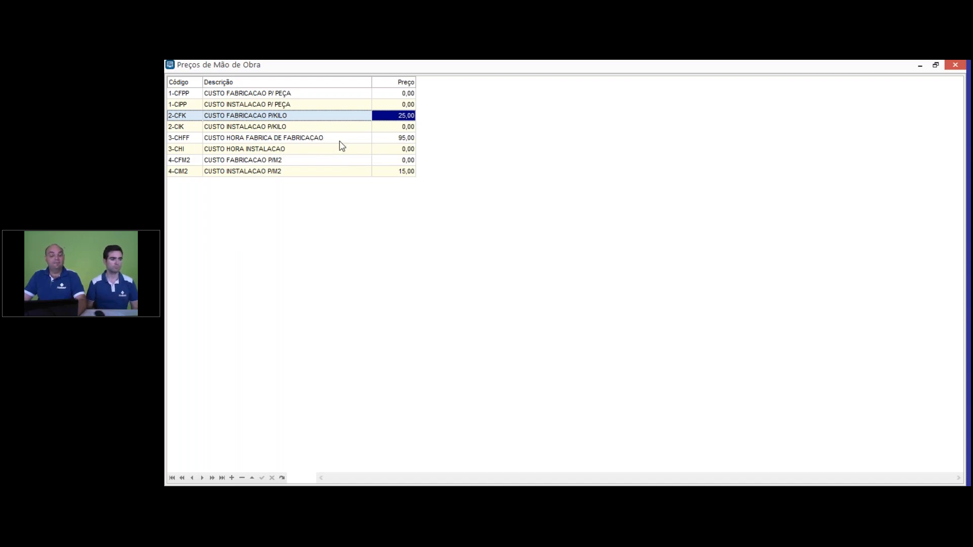
pyautogui.click(408, 138)
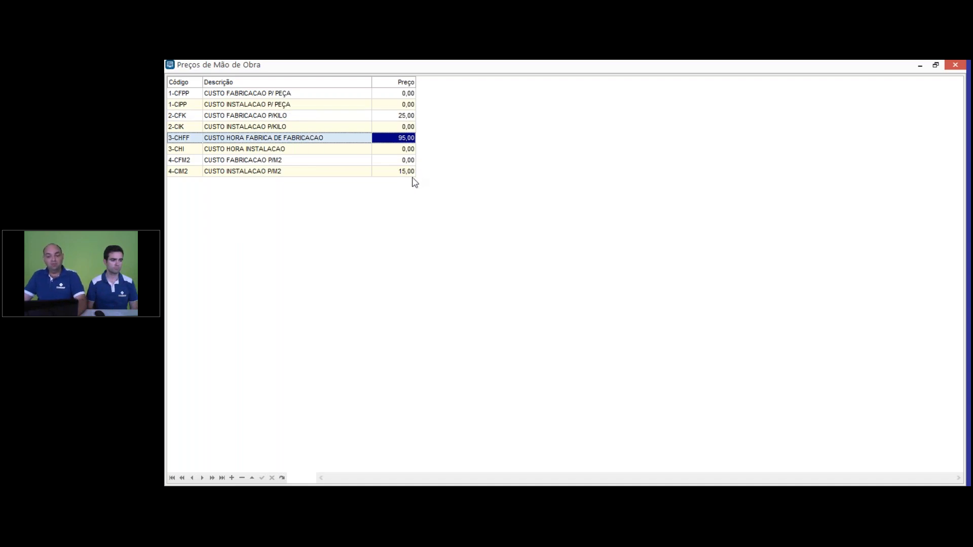
pyautogui.click(412, 172)
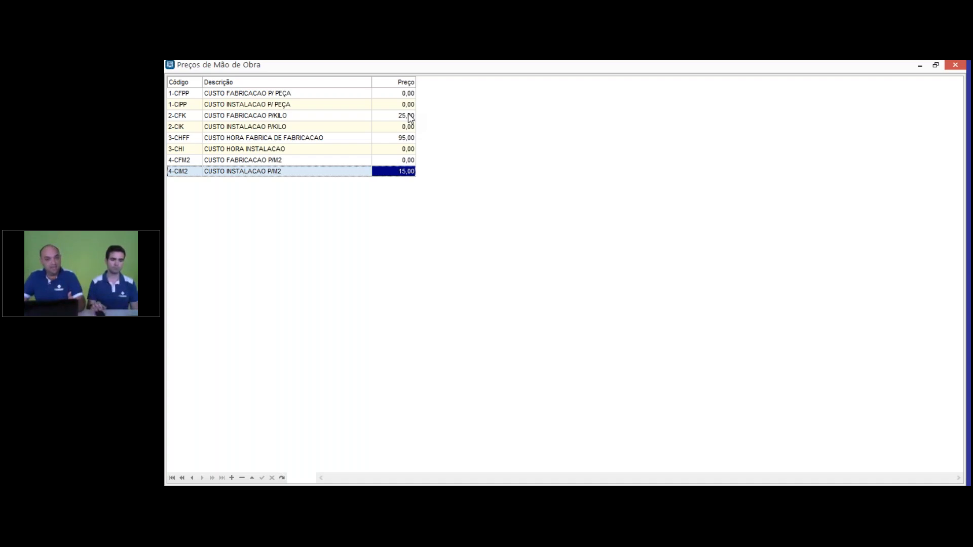
pyautogui.click(330, 140)
pyautogui.click(342, 168)
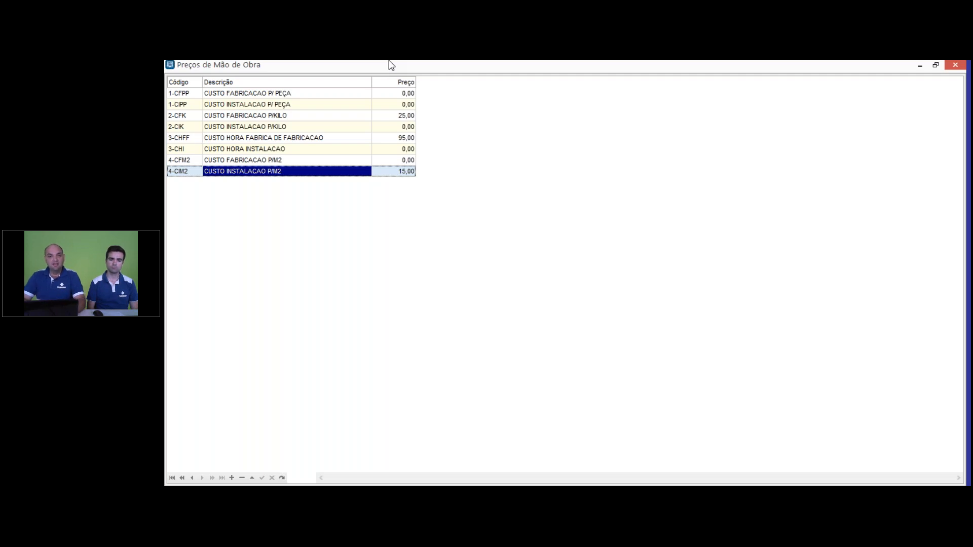
pyautogui.hotkey('alt', 'Tab')
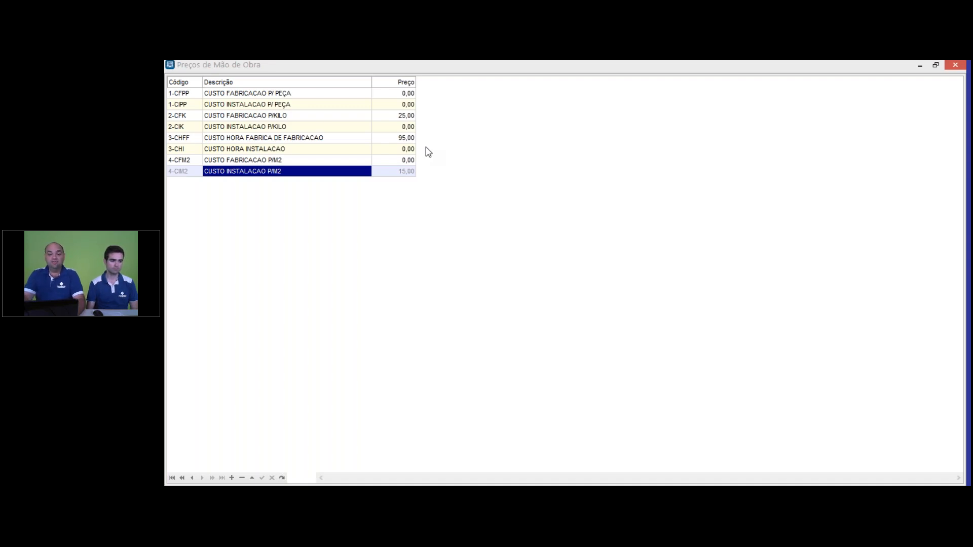
pyautogui.click(279, 139)
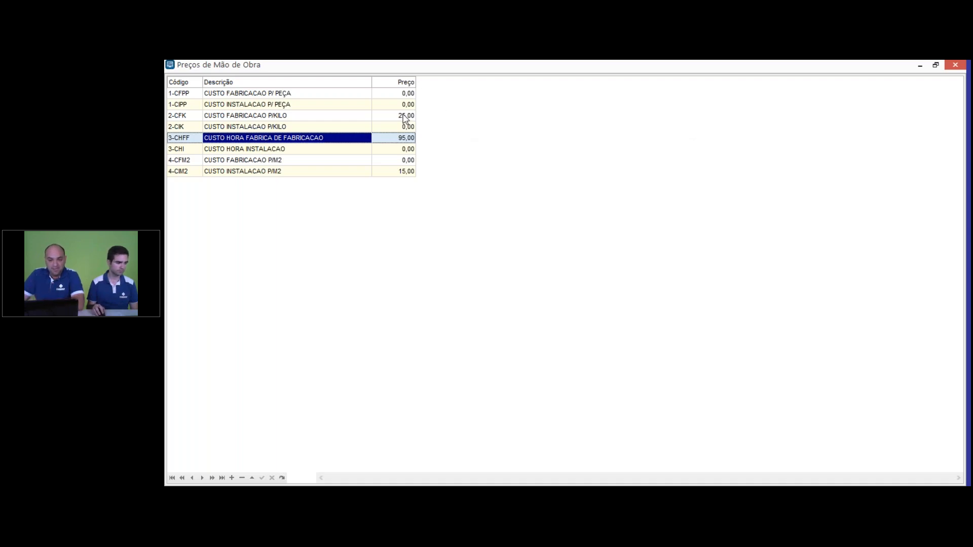
pyautogui.click(405, 116)
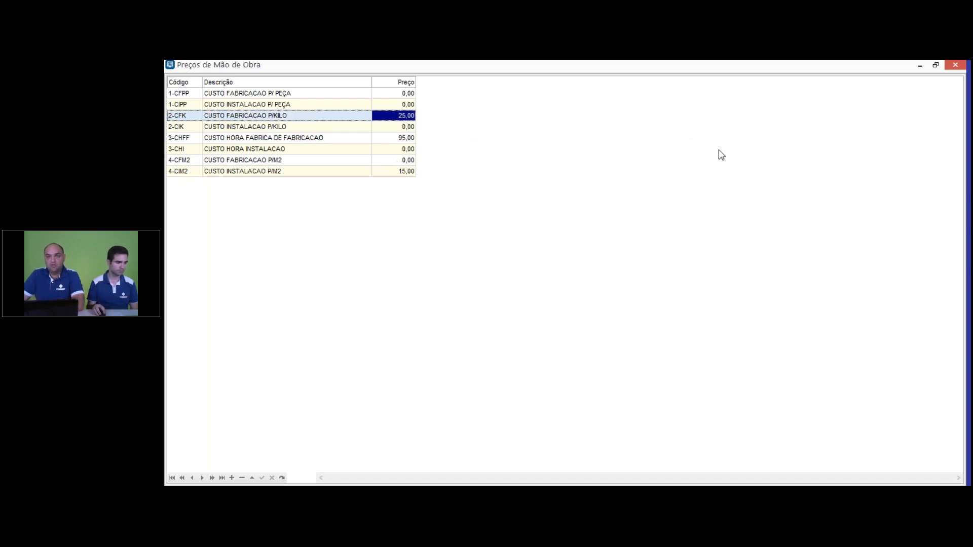
pyautogui.click(955, 65)
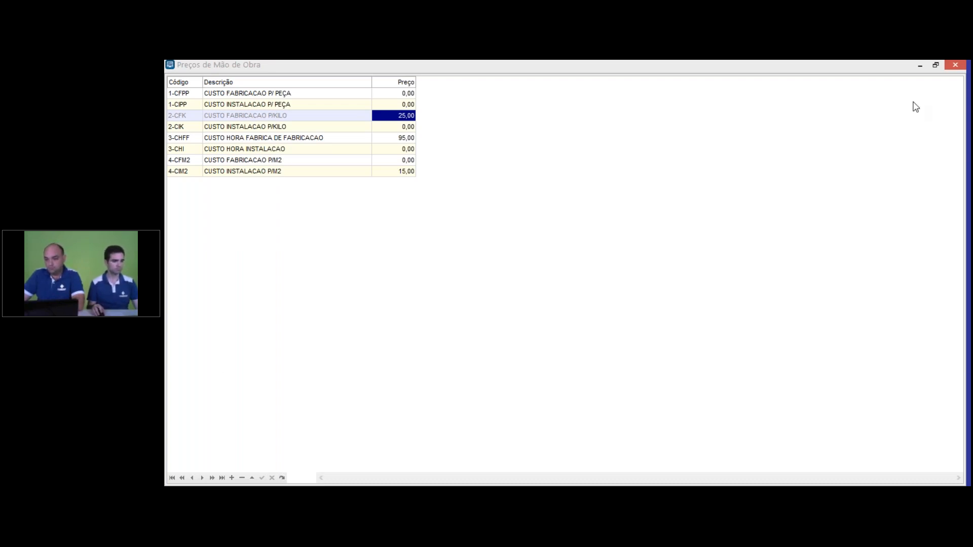
pyautogui.click(957, 66)
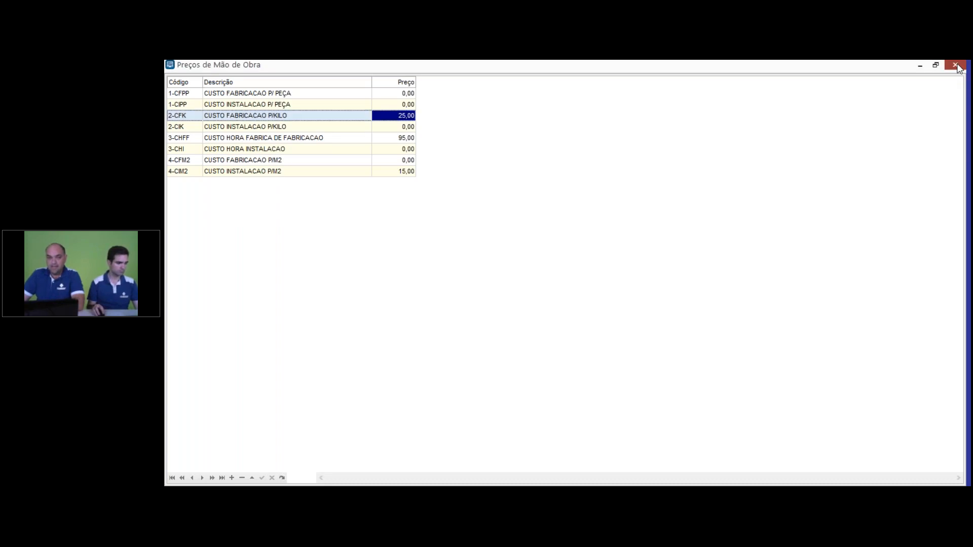
pyautogui.click(957, 66)
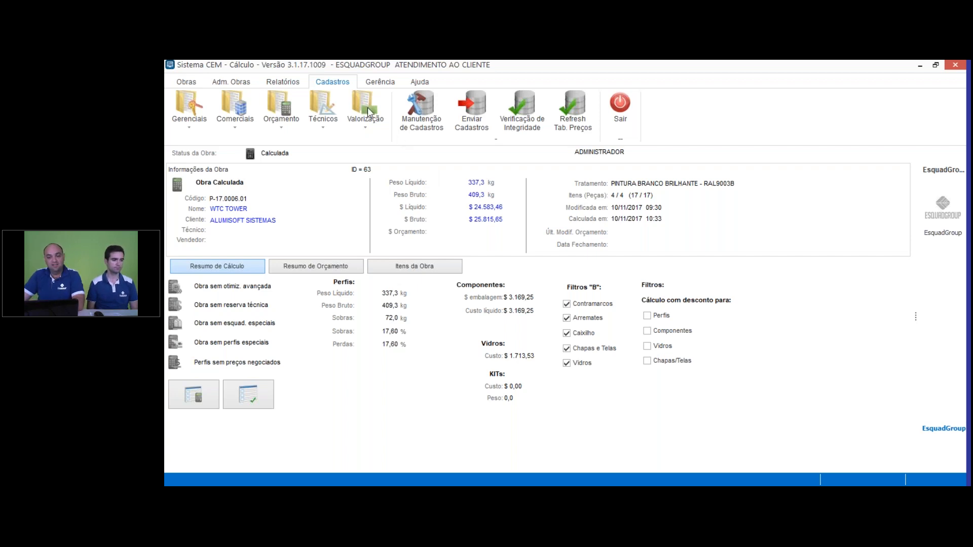
# Step: In the labour (MOB) options, set fabrication to $ / kg and installation to $ / m² for both Esquadria and Contramarco
pyautogui.click(377, 84)
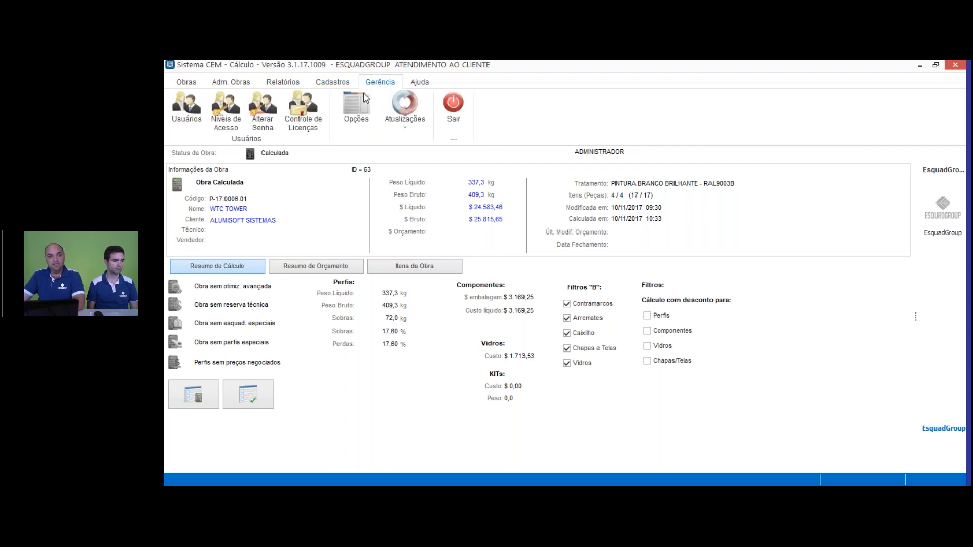
pyautogui.click(371, 121)
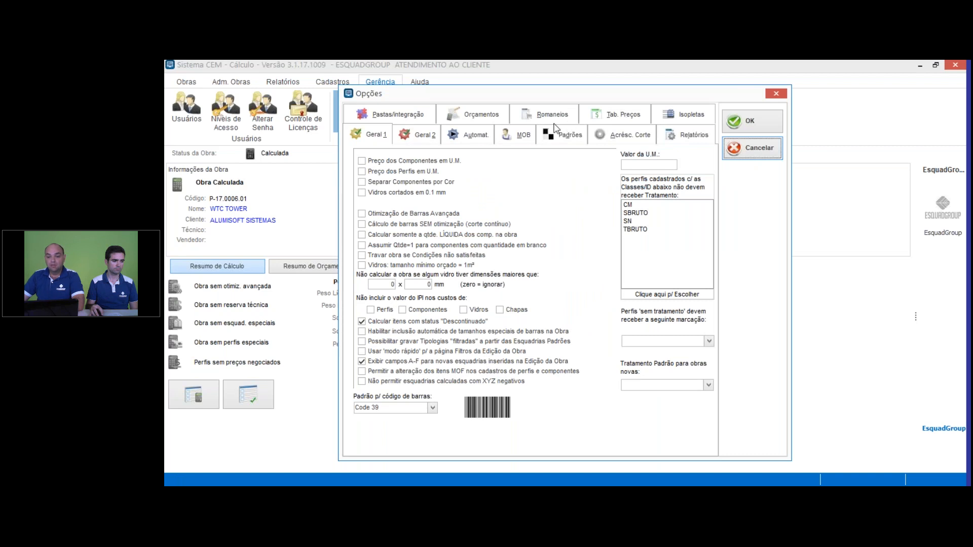
pyautogui.click(524, 138)
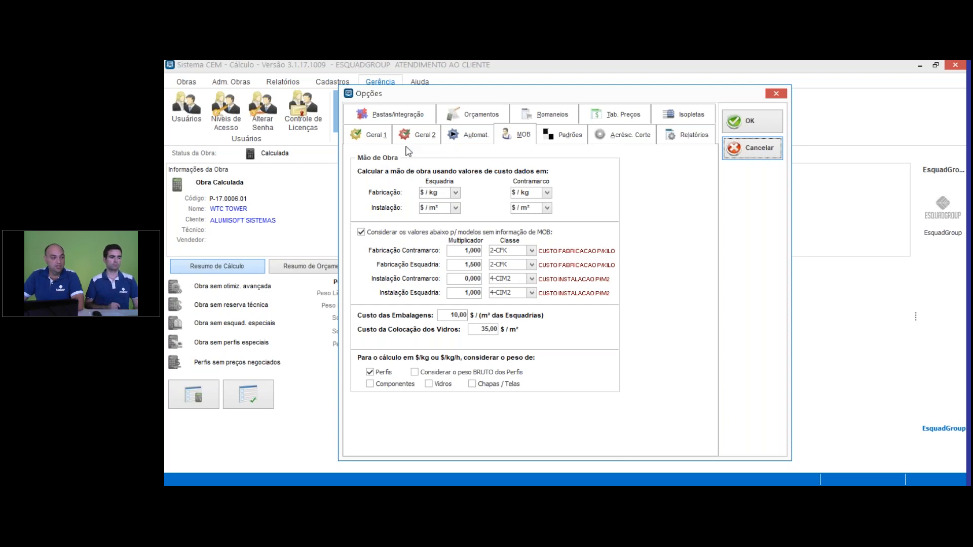
pyautogui.click(455, 193)
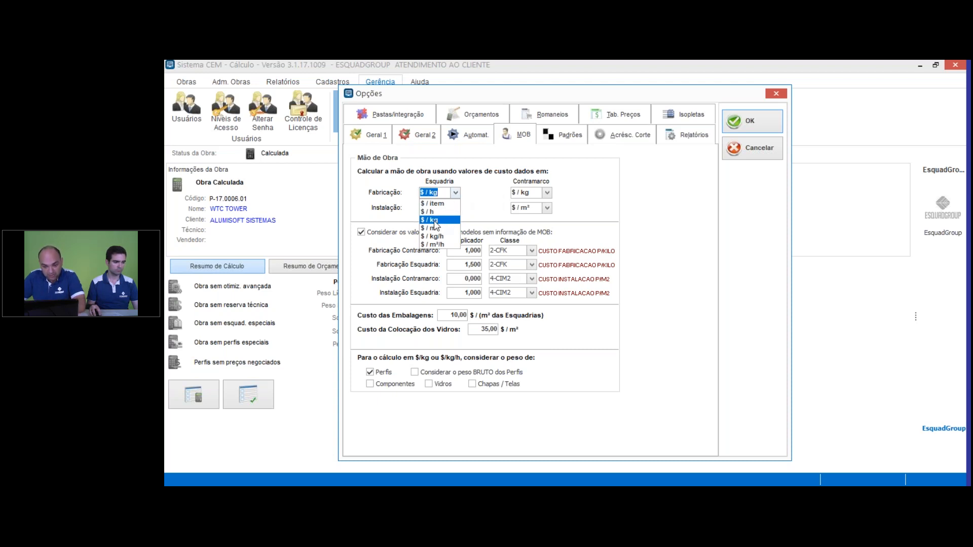
pyautogui.click(431, 221)
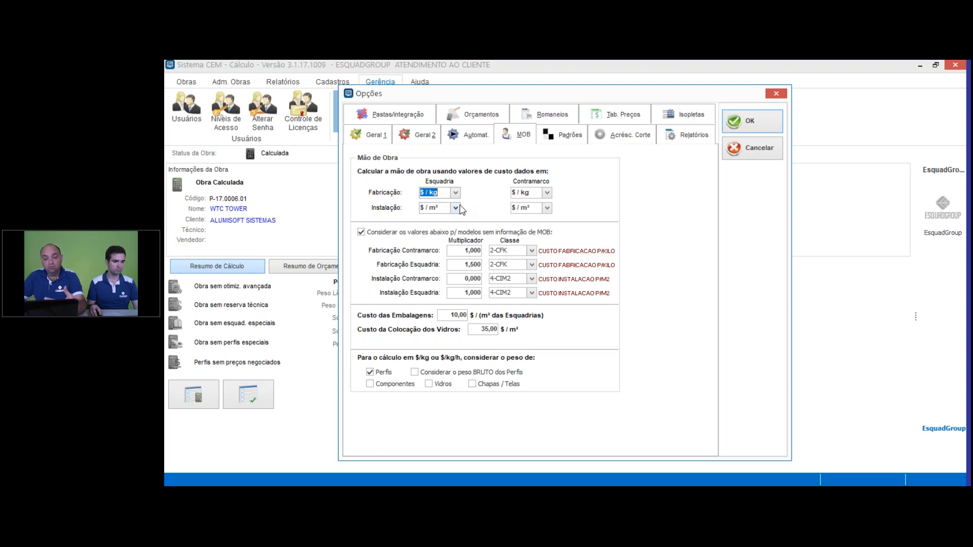
pyautogui.click(548, 193)
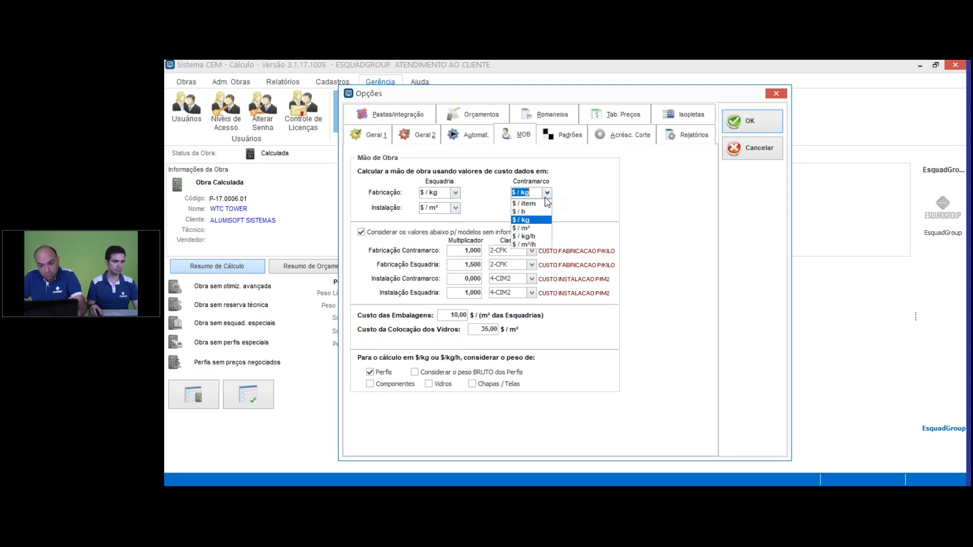
pyautogui.click(529, 220)
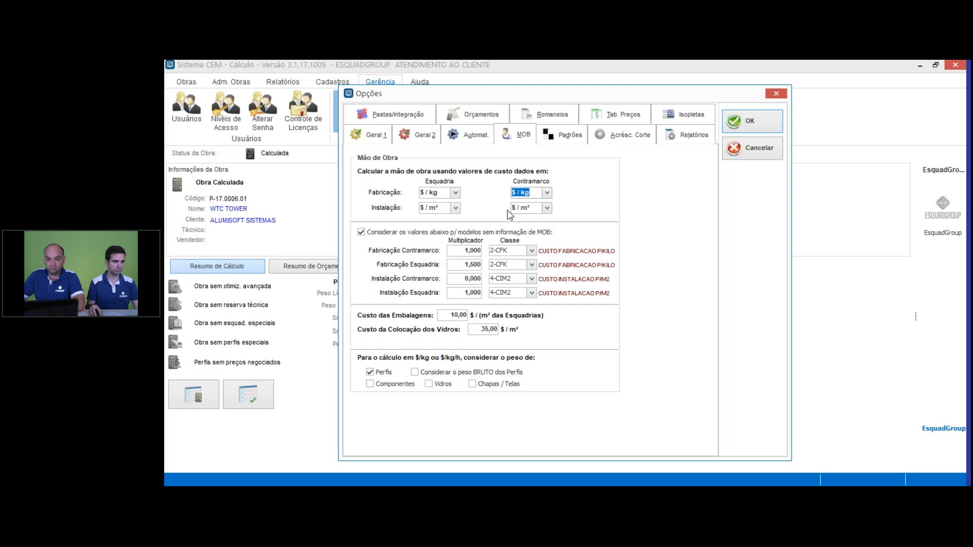
pyautogui.click(459, 209)
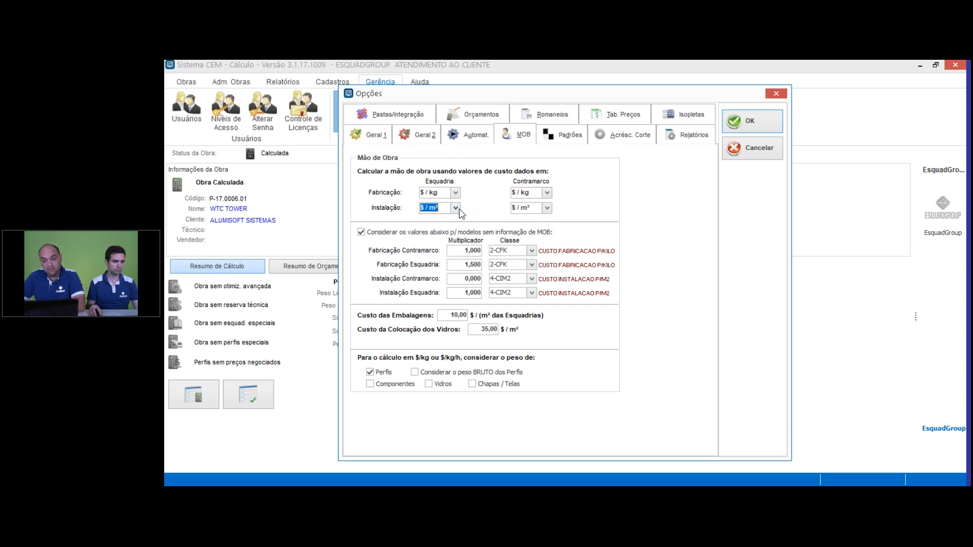
pyautogui.click(547, 208)
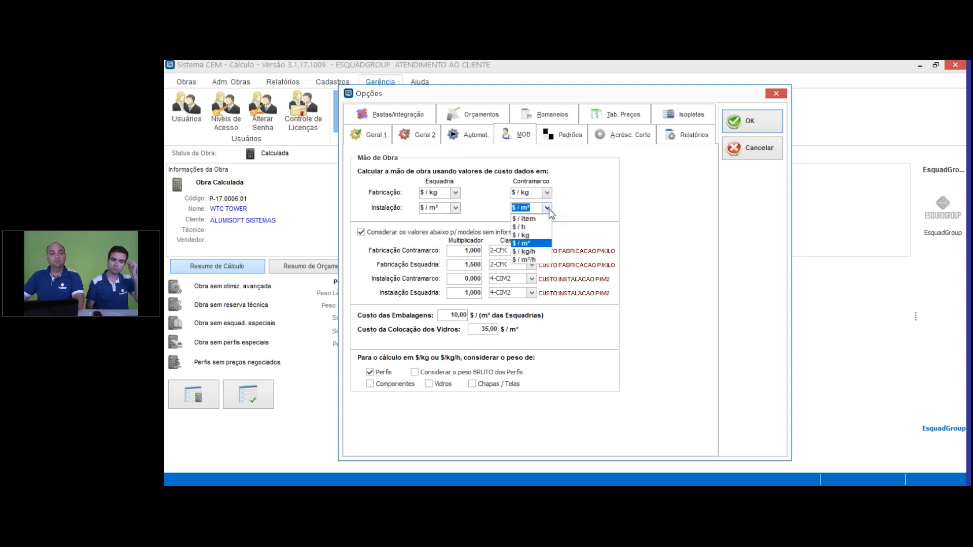
pyautogui.click(548, 208)
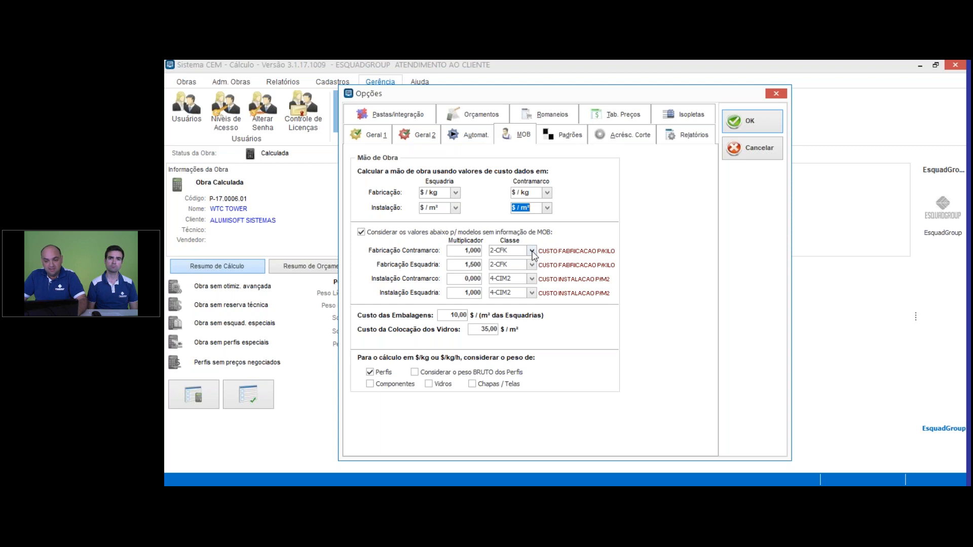
# Step: Assign class 2-CFK to both Fabricação Contramarco and Fabricação Esquadria for models without labour information
pyautogui.click(531, 251)
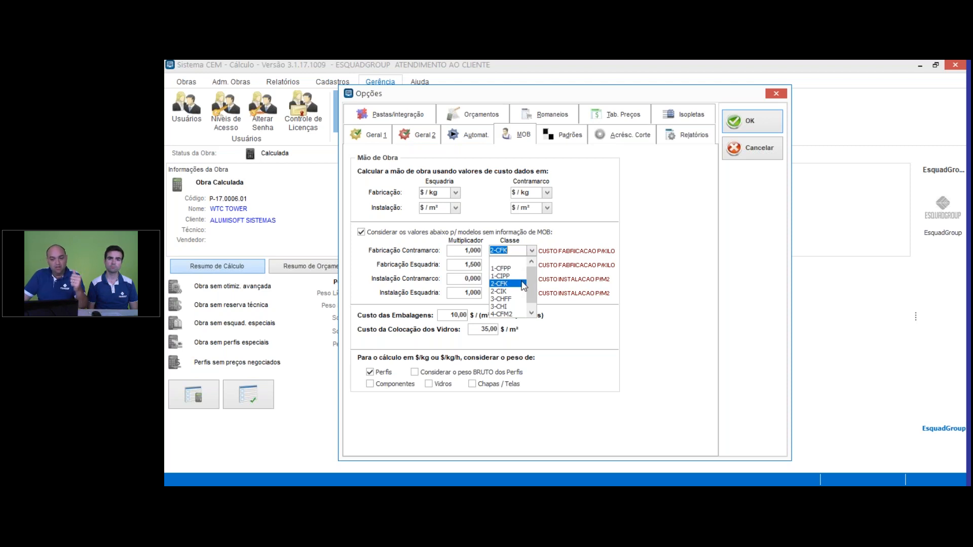
pyautogui.click(513, 287)
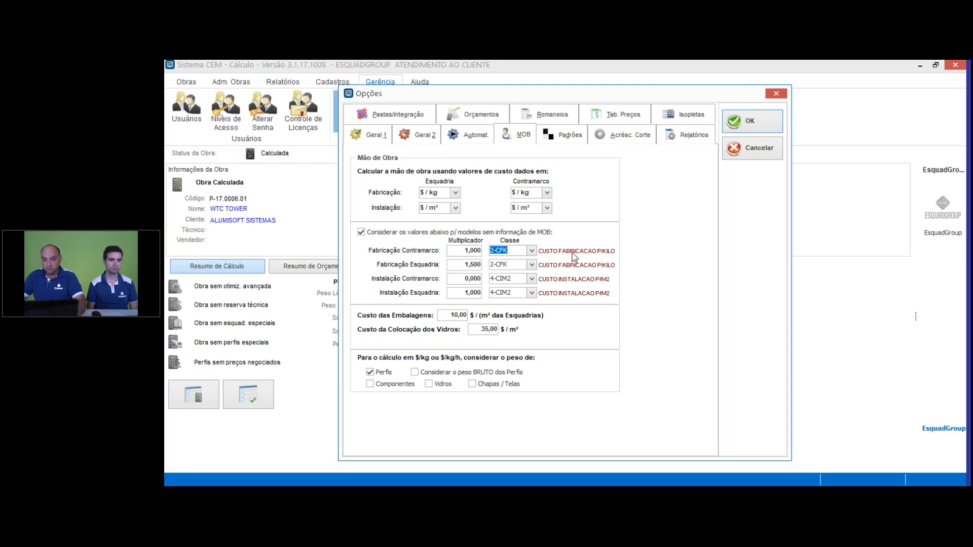
pyautogui.click(532, 251)
pyautogui.click(532, 251)
pyautogui.click(532, 264)
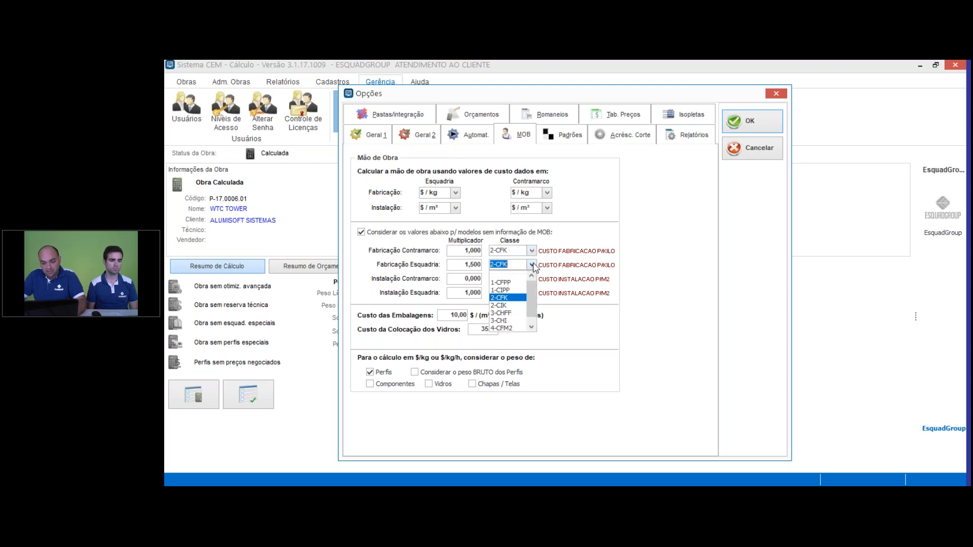
pyautogui.click(514, 297)
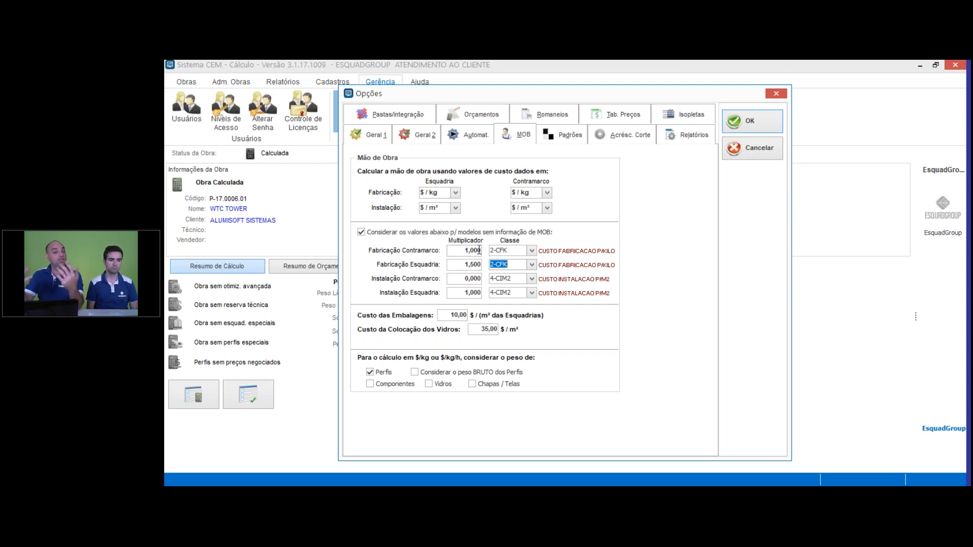
# Step: Set the Fabricação Contramarco multiplier to 1, review the installation multipliers, and save and close the options
pyautogui.doubleClick(468, 250)
pyautogui.write('1')
pyautogui.moveTo(462, 250); pyautogui.dragTo(437, 250)
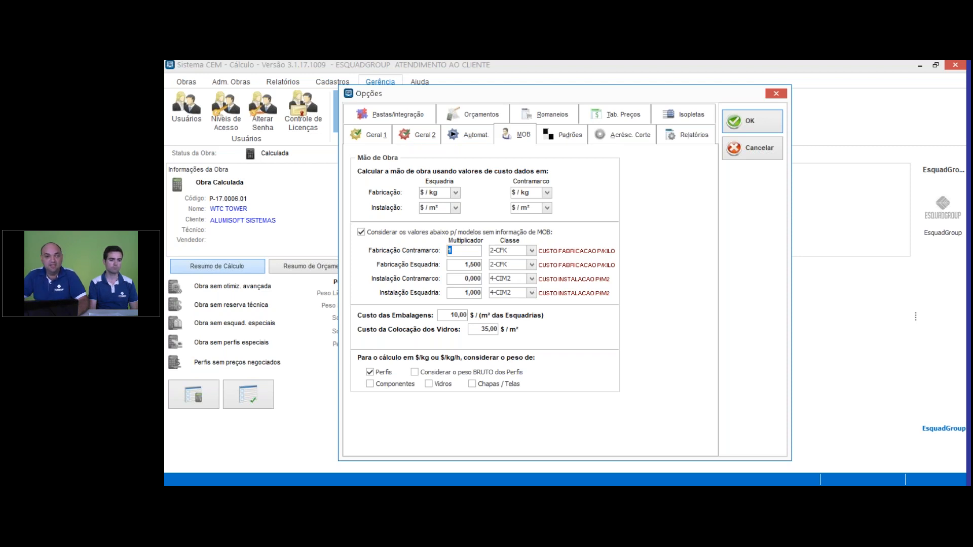
pyautogui.click(511, 250)
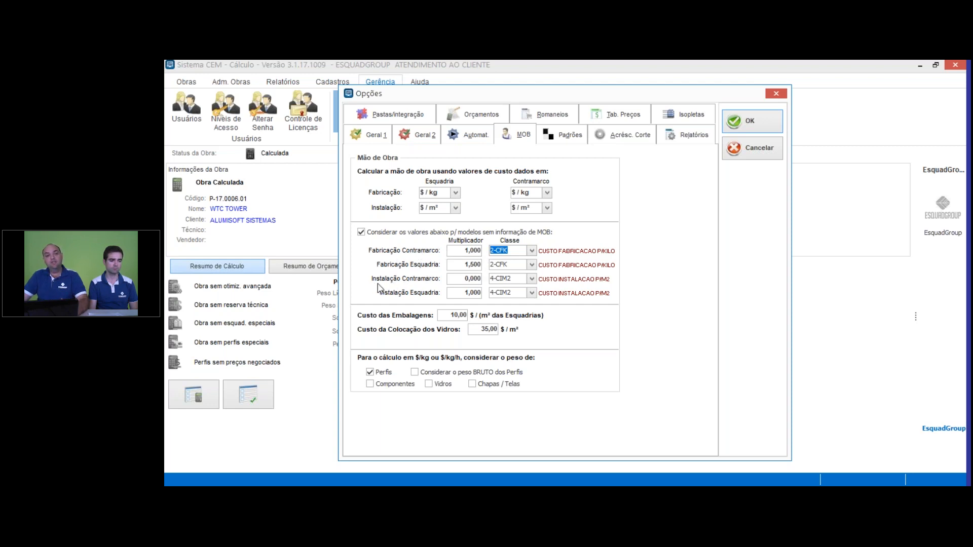
pyautogui.click(468, 280)
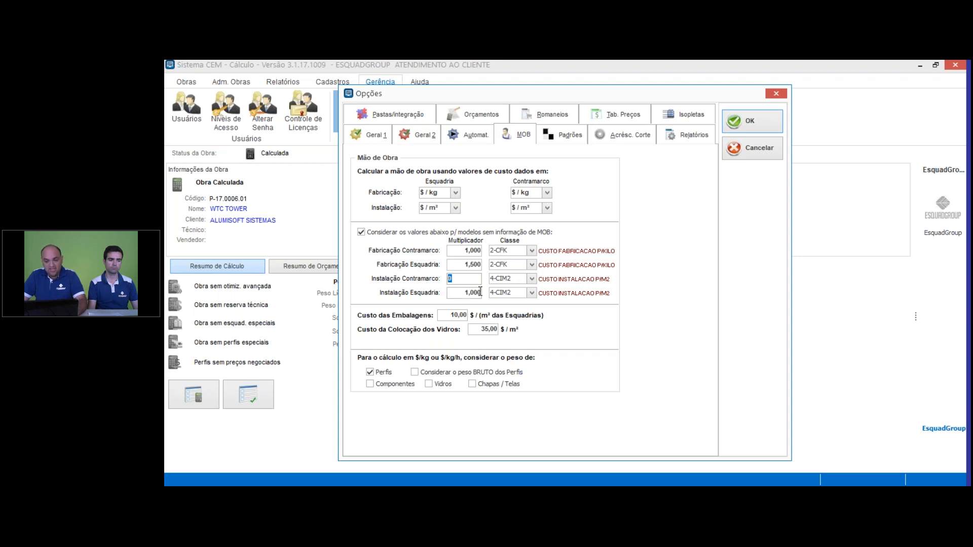
pyautogui.press('Tab')
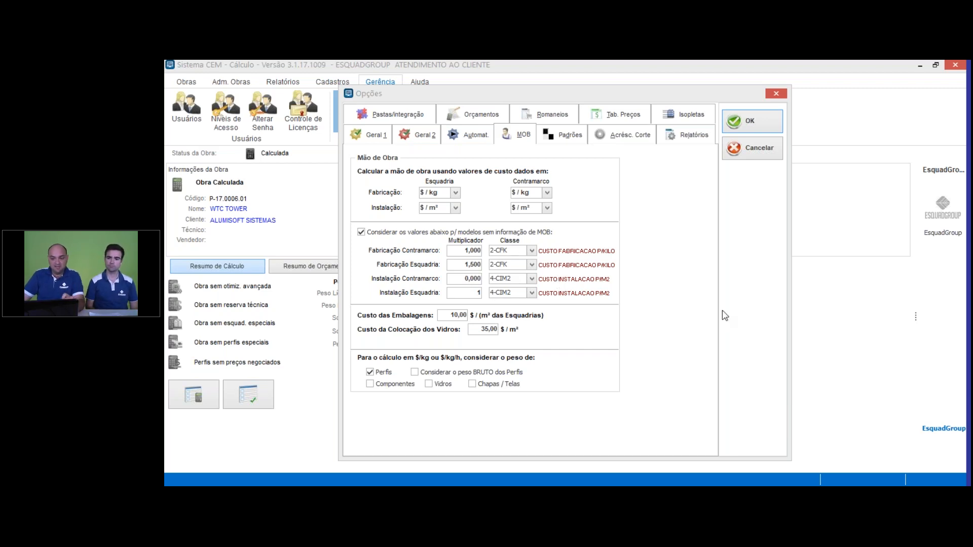
pyautogui.click(760, 124)
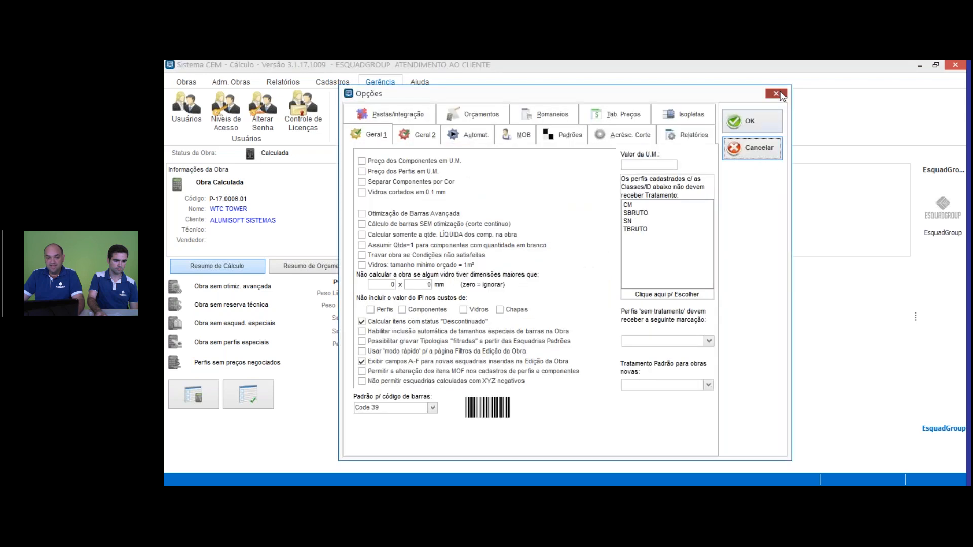
pyautogui.click(779, 95)
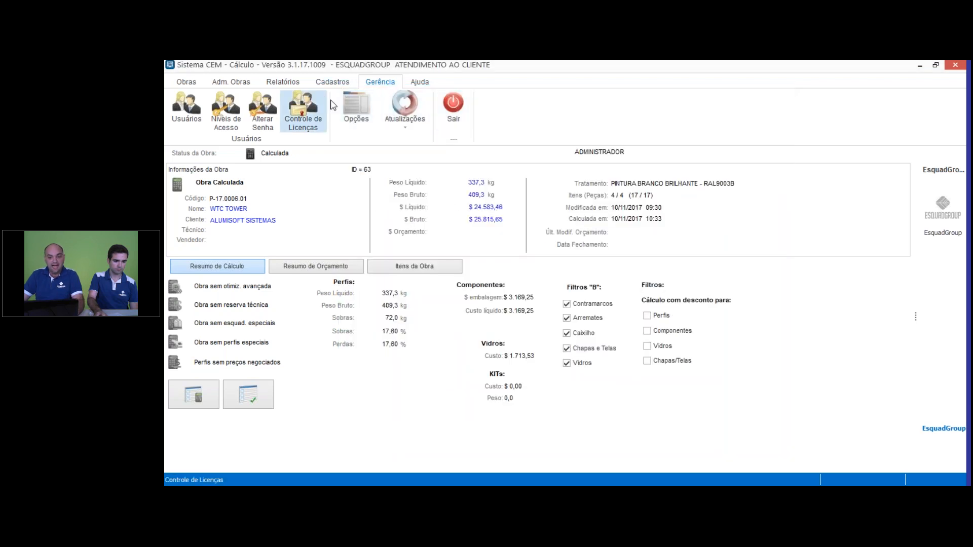
# Step: Open the Mão de Obra price table, check the CUSTO INSTALACAO P/M2 price, and close the table
pyautogui.click(334, 83)
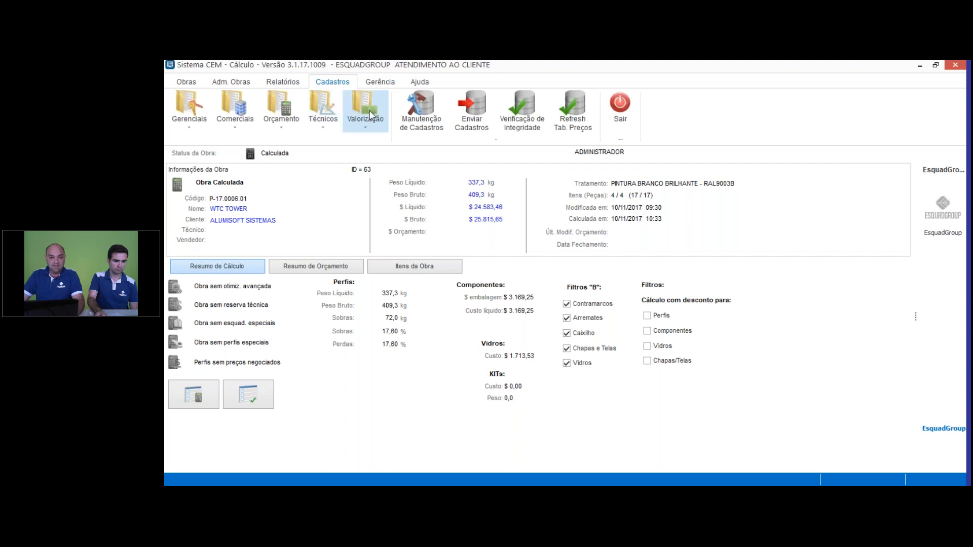
pyautogui.click(370, 114)
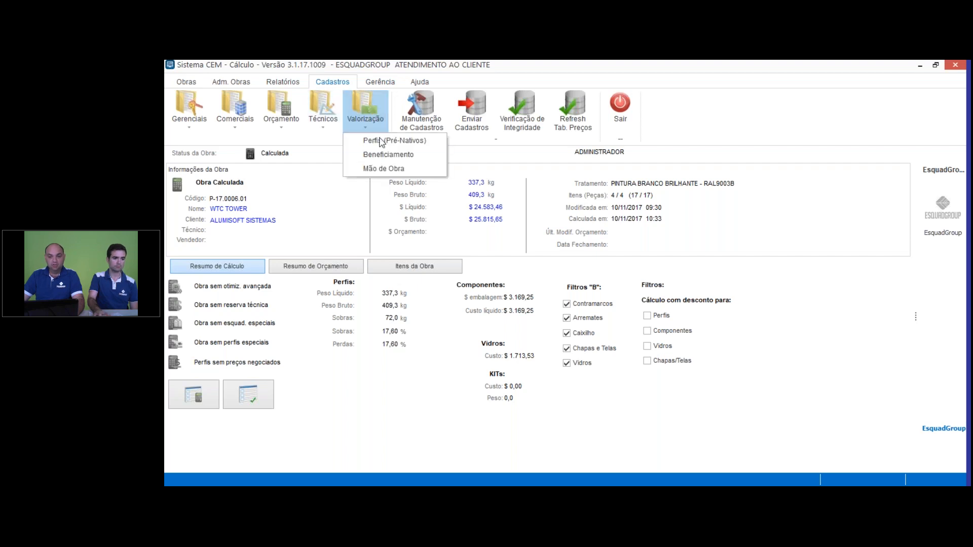
pyautogui.click(397, 169)
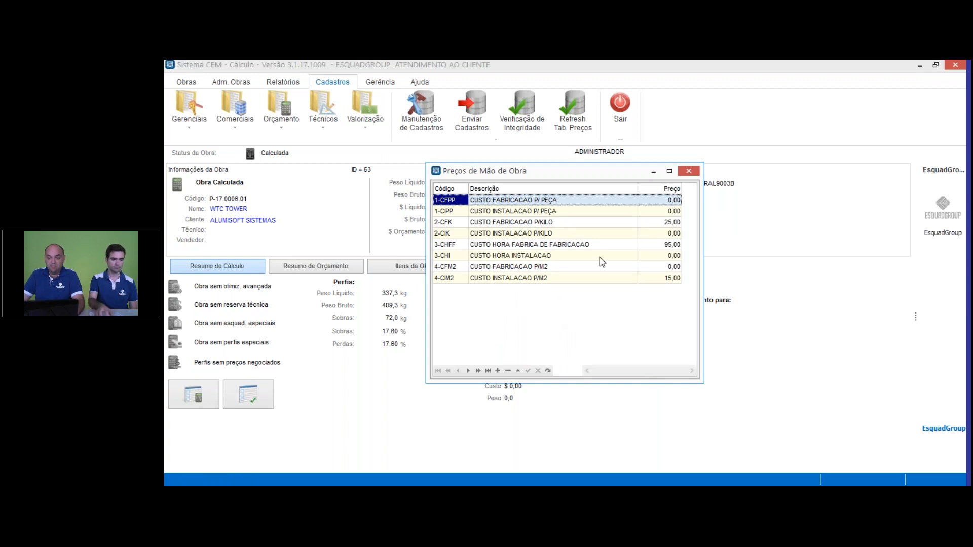
pyautogui.click(530, 279)
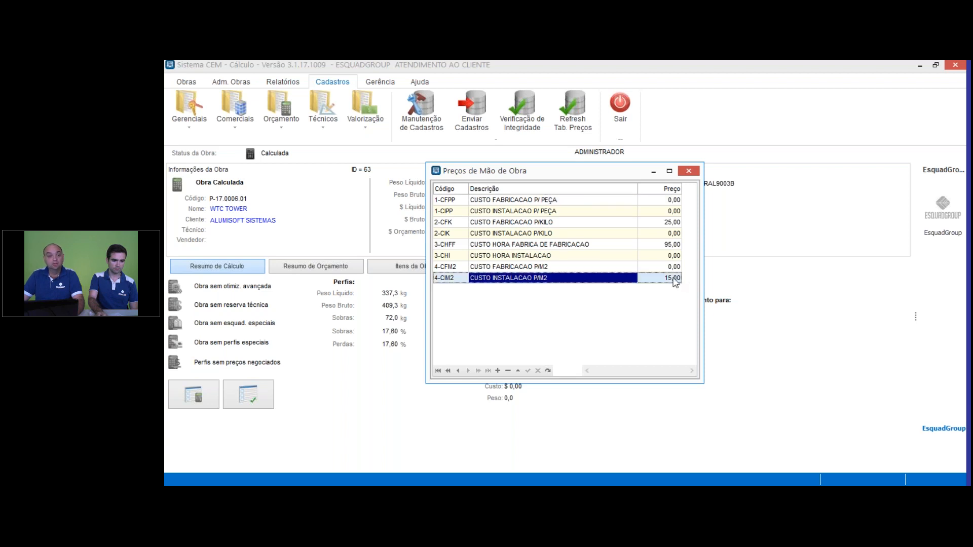
pyautogui.click(675, 280)
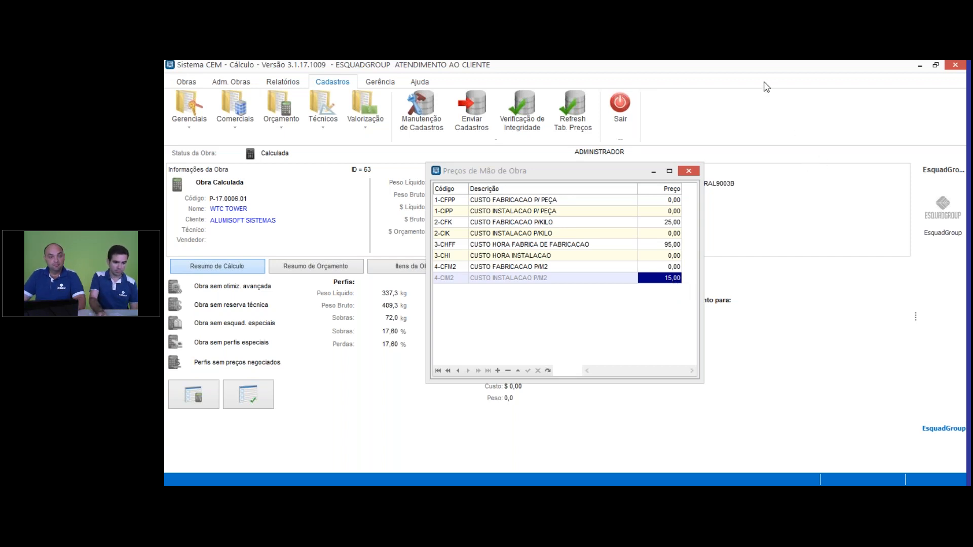
pyautogui.click(695, 176)
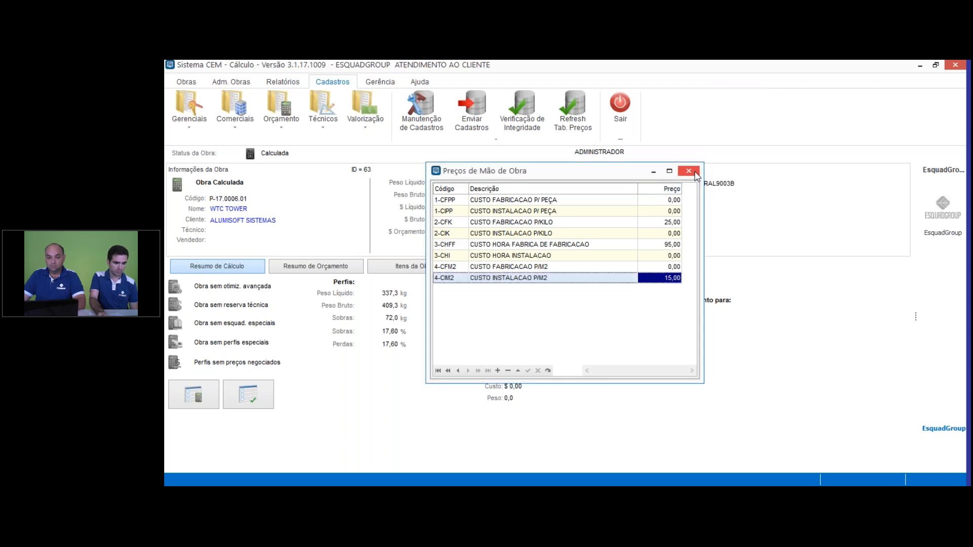
pyautogui.click(689, 171)
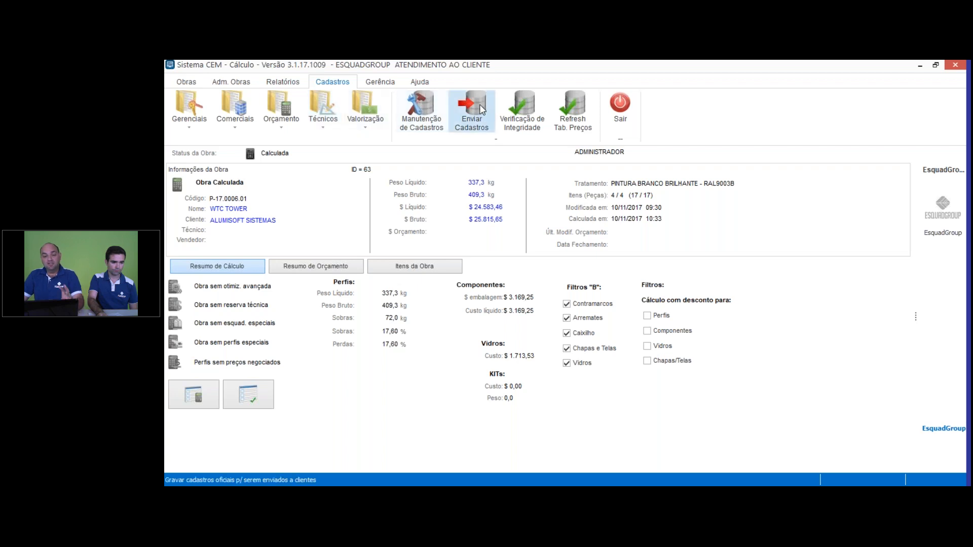
# Step: Review the labour (MOB) options, including multipliers, packaging and glazing costs and the weight basis, and confirm the dialog
pyautogui.click(388, 85)
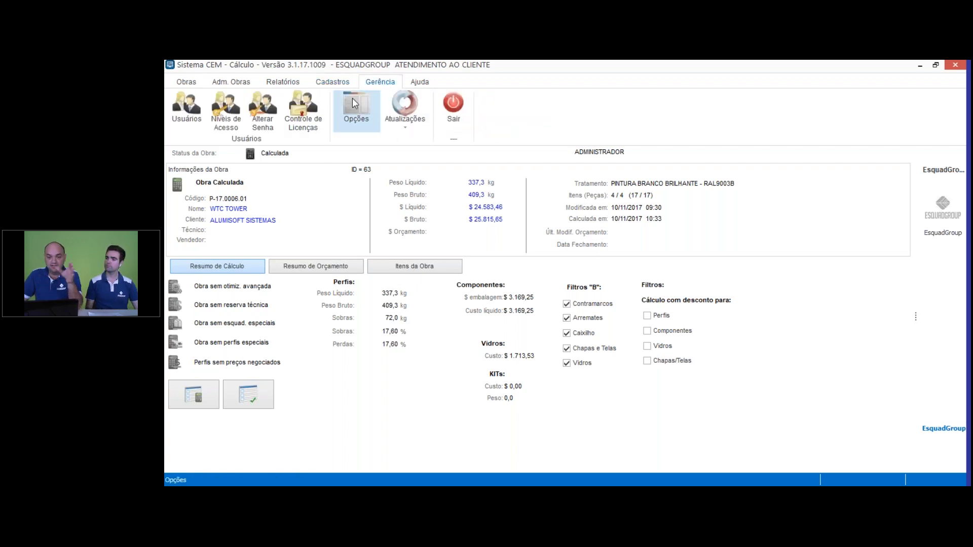
pyautogui.click(368, 114)
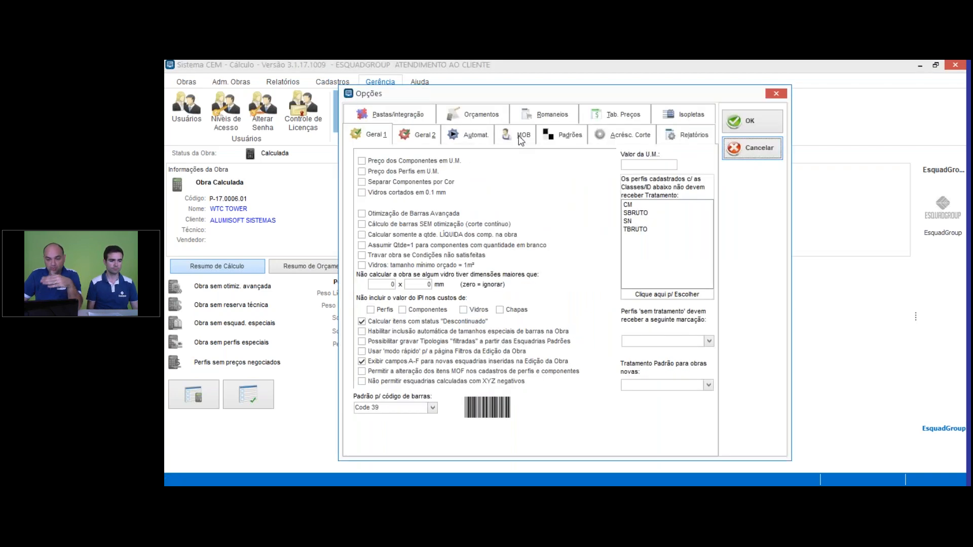
pyautogui.click(520, 135)
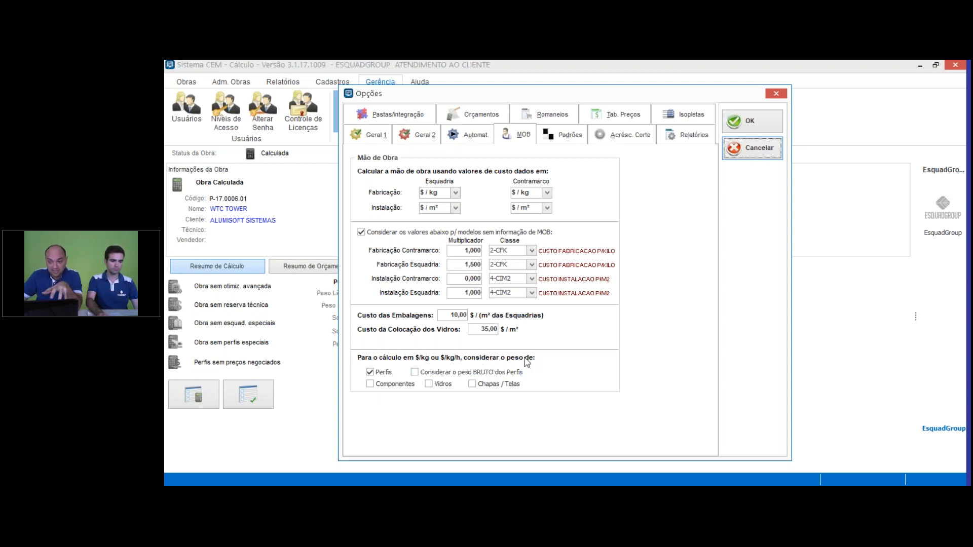
pyautogui.click(766, 126)
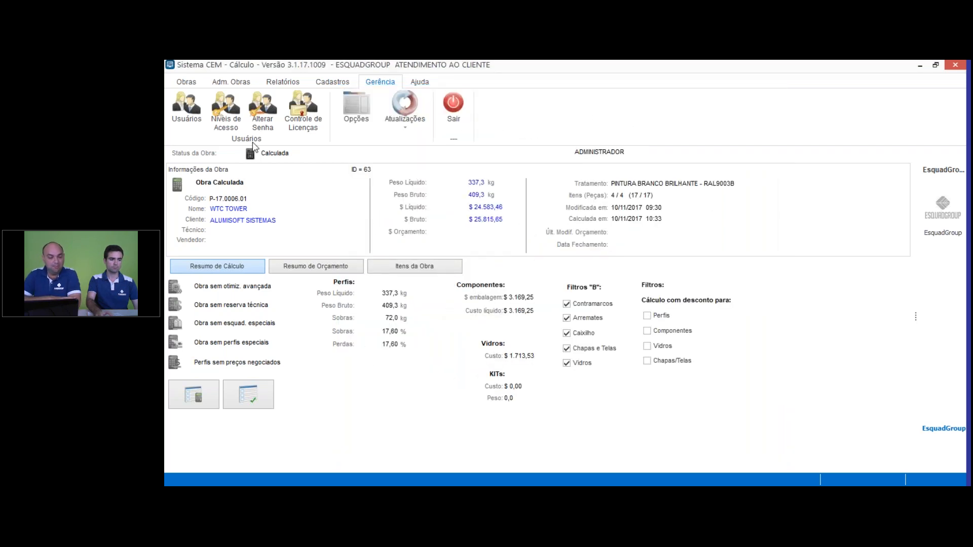
# Step: Recalculate the current project and generate its gross raw-material cost summary (Resumo de Custos - Bruto) by Classe/ID
pyautogui.click(185, 84)
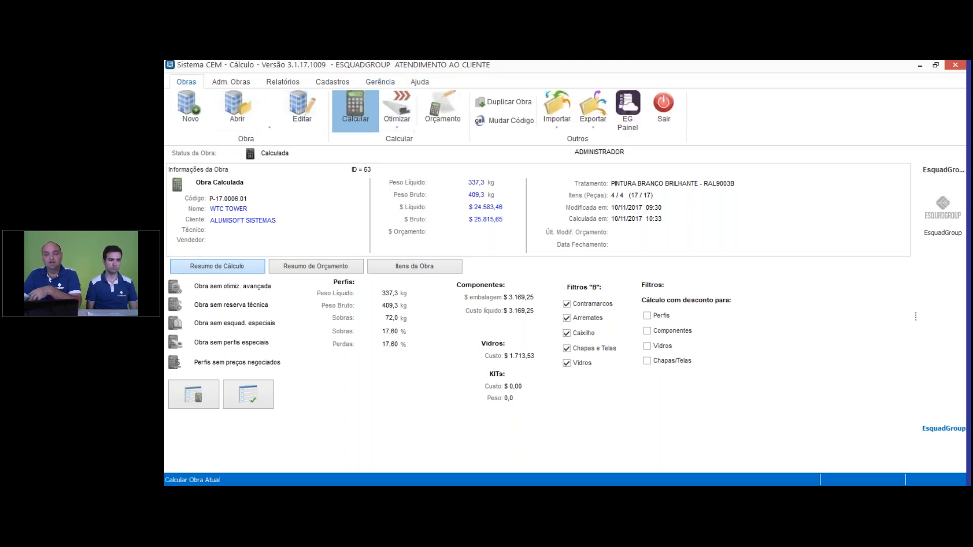
pyautogui.click(355, 110)
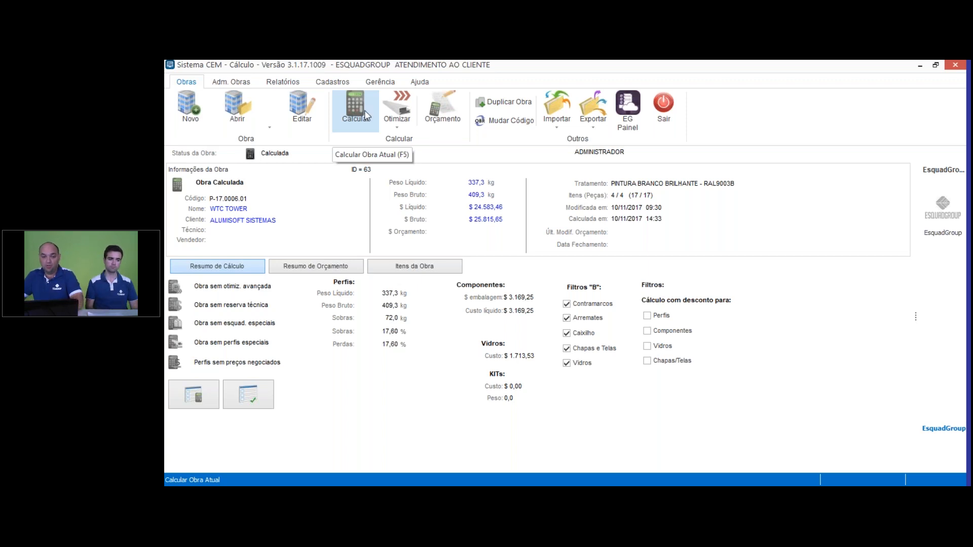
pyautogui.click(287, 85)
pyautogui.click(446, 118)
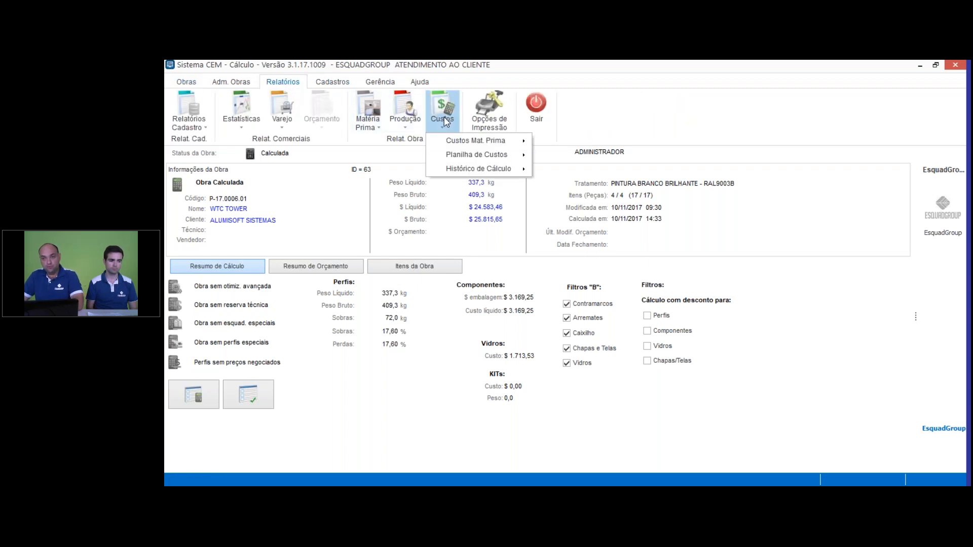
pyautogui.moveTo(448, 140)
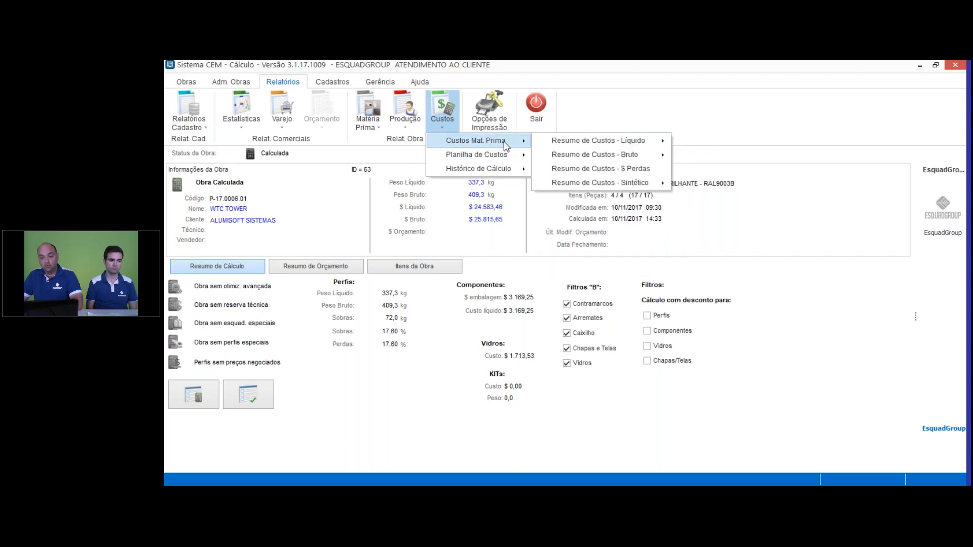
pyautogui.moveTo(649, 159)
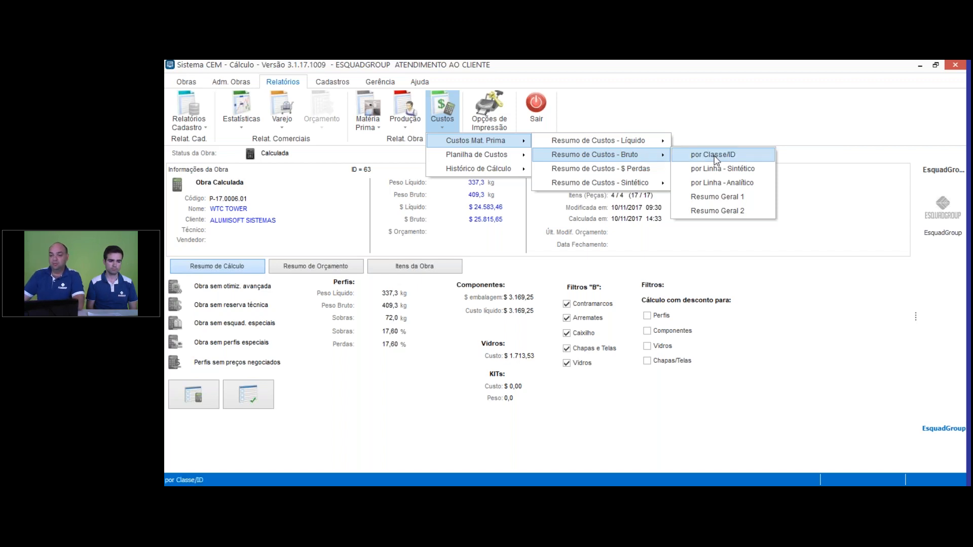
pyautogui.click(752, 160)
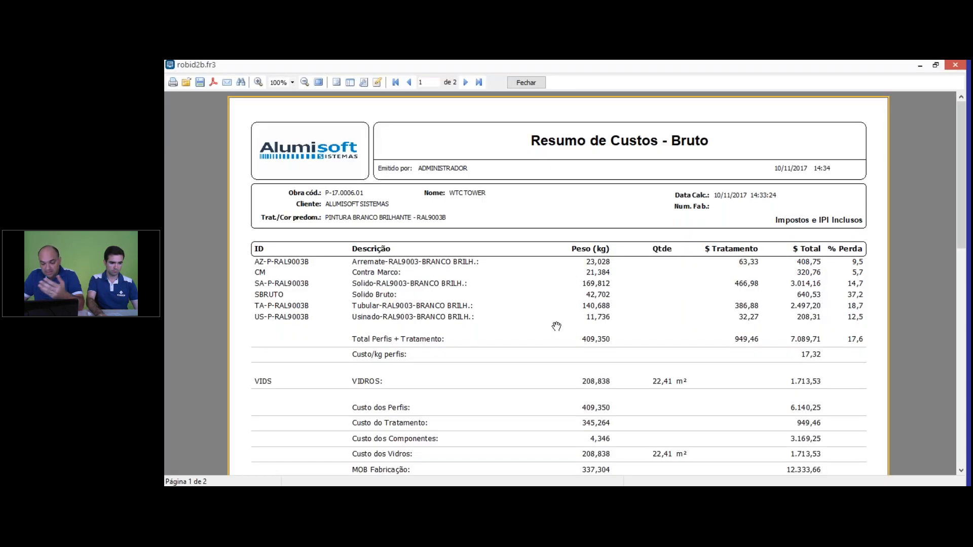
# Step: Examine the fabrication labour, installation labour, packaging and total costs in the gross cost summary, and close the report
pyautogui.scroll(-1, 532, 304)
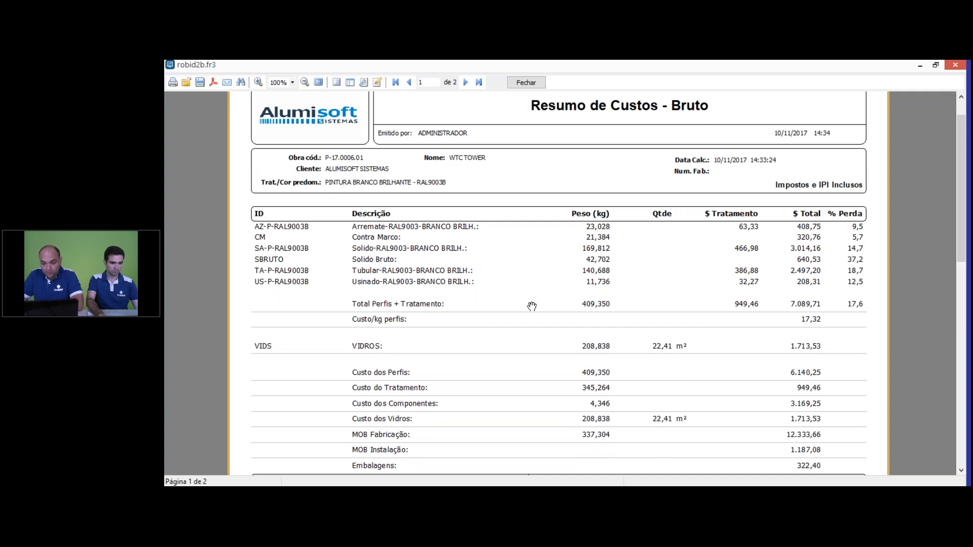
pyautogui.scroll(-2, 532, 306)
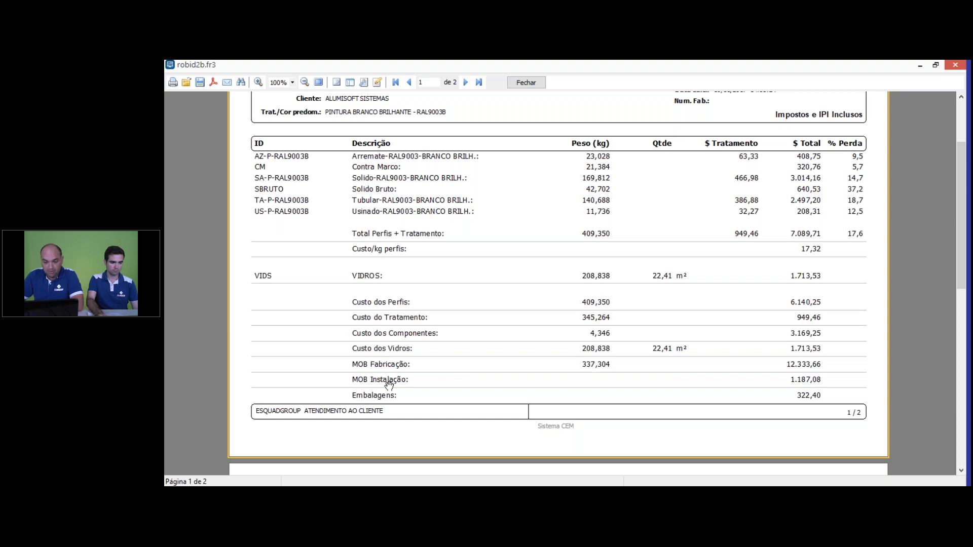
pyautogui.moveTo(395, 397); pyautogui.dragTo(426, 325)
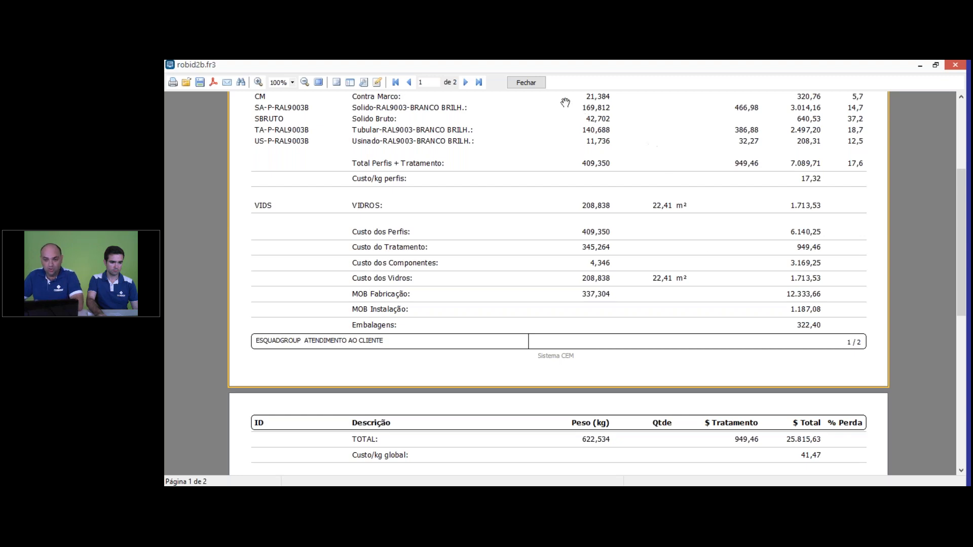
pyautogui.click(526, 82)
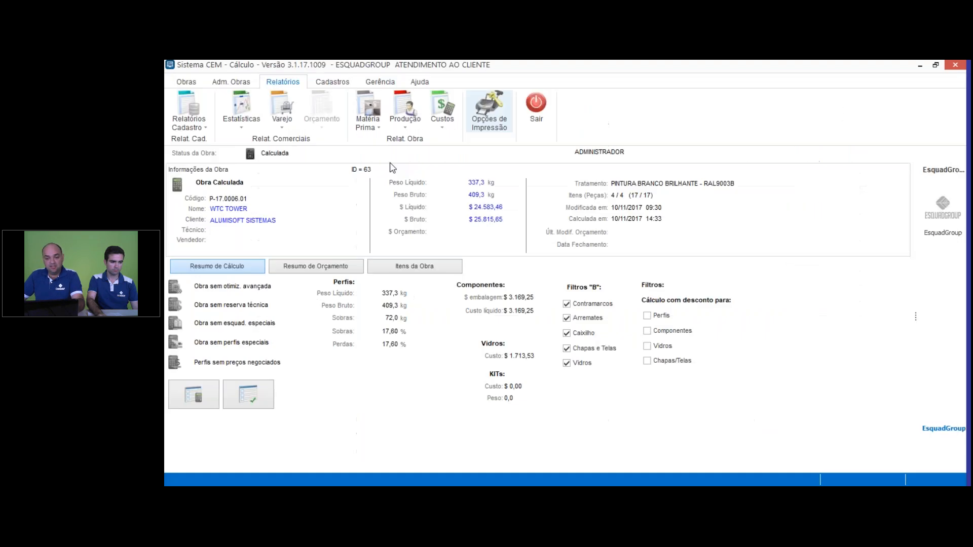
# Step: Generate the Mão de Obra reports with Nativo (edição da obra) dimensions, examine the fabrication report, and proceed to the installation report
pyautogui.click(366, 112)
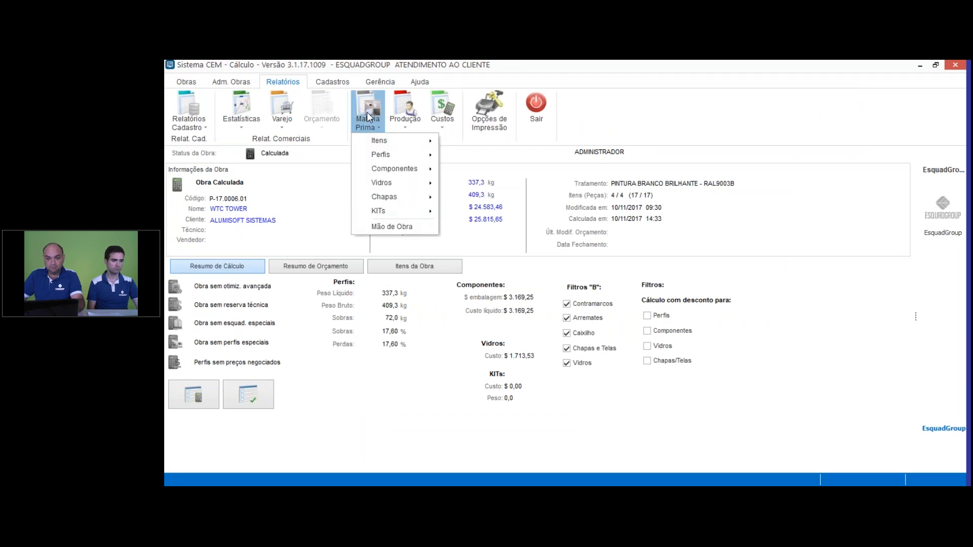
pyautogui.click(405, 226)
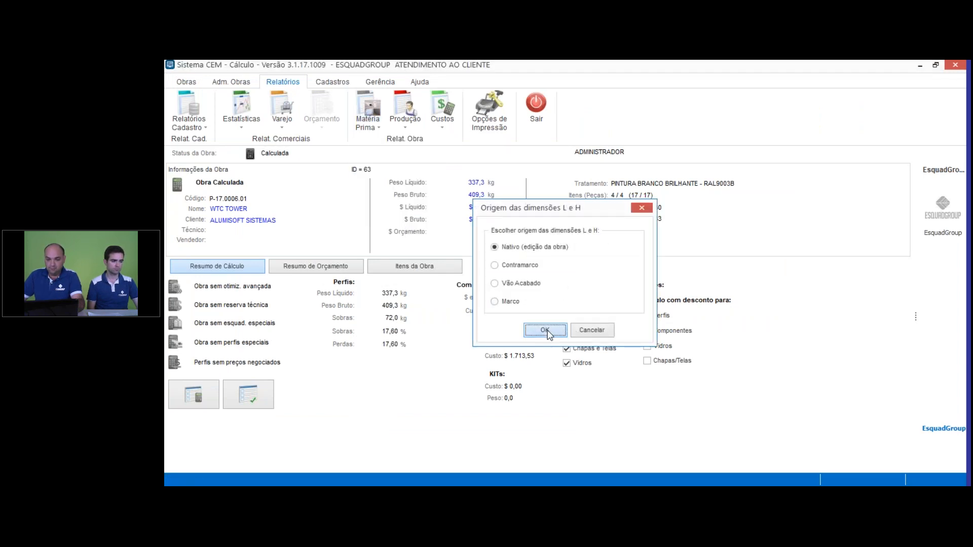
pyautogui.click(545, 331)
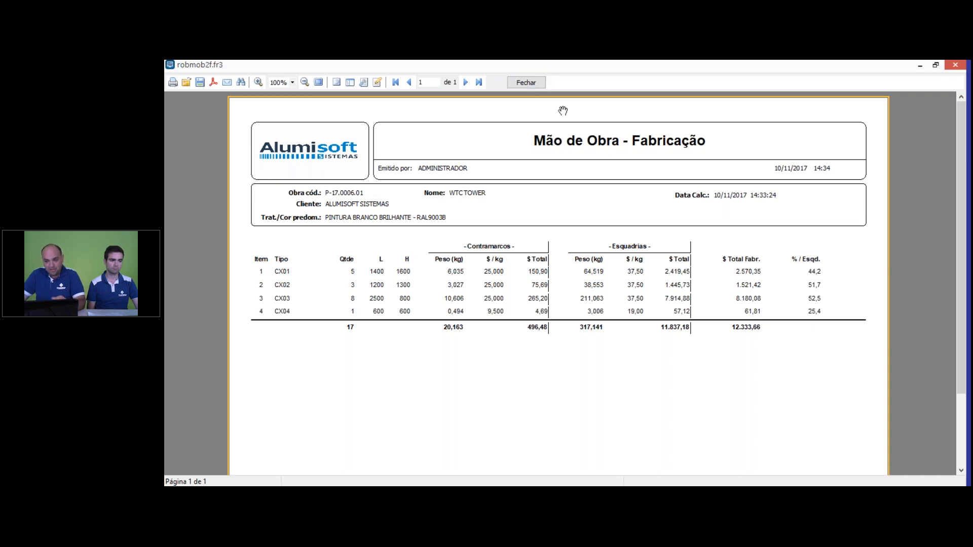
pyautogui.click(525, 82)
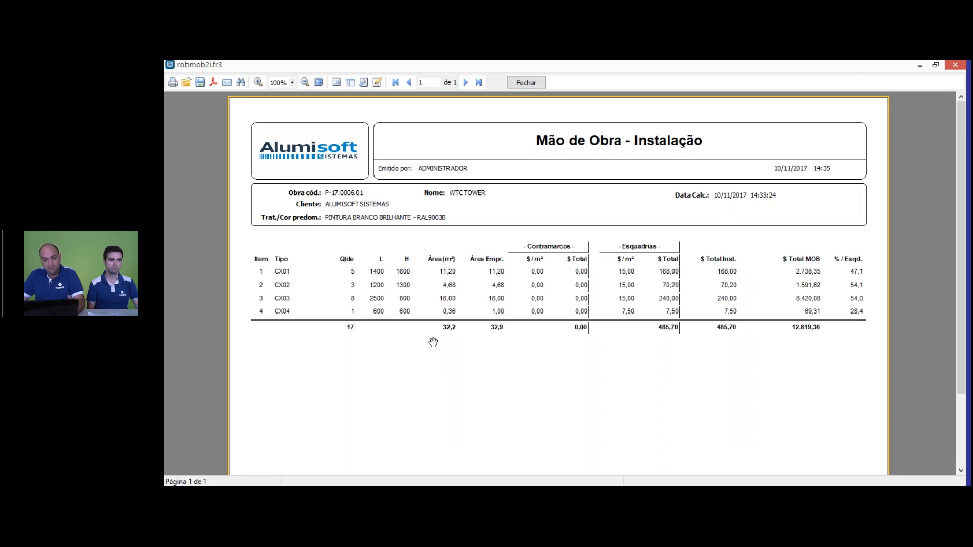
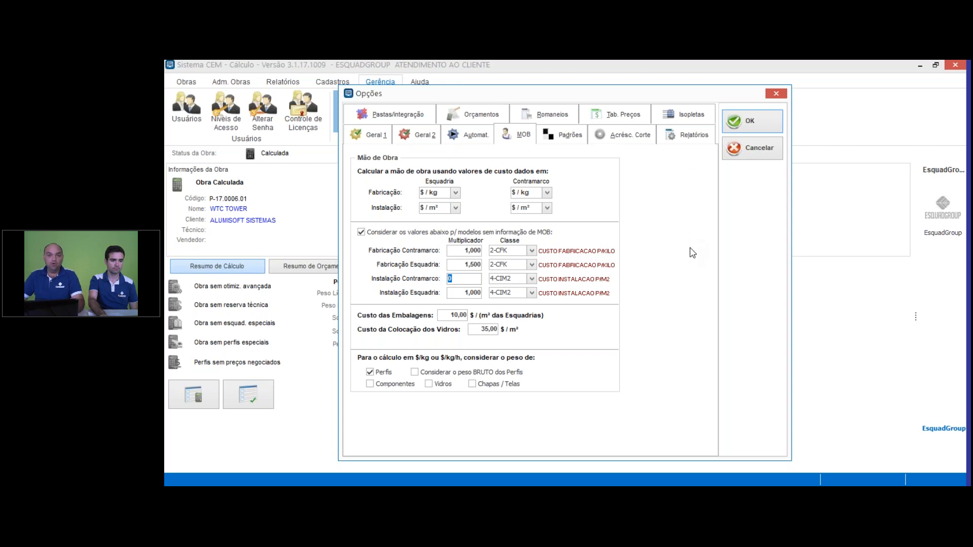
# Step: Close the options, open the WTC TOWER project for editing, and enable custom labour calculation parameters for it
pyautogui.click(775, 94)
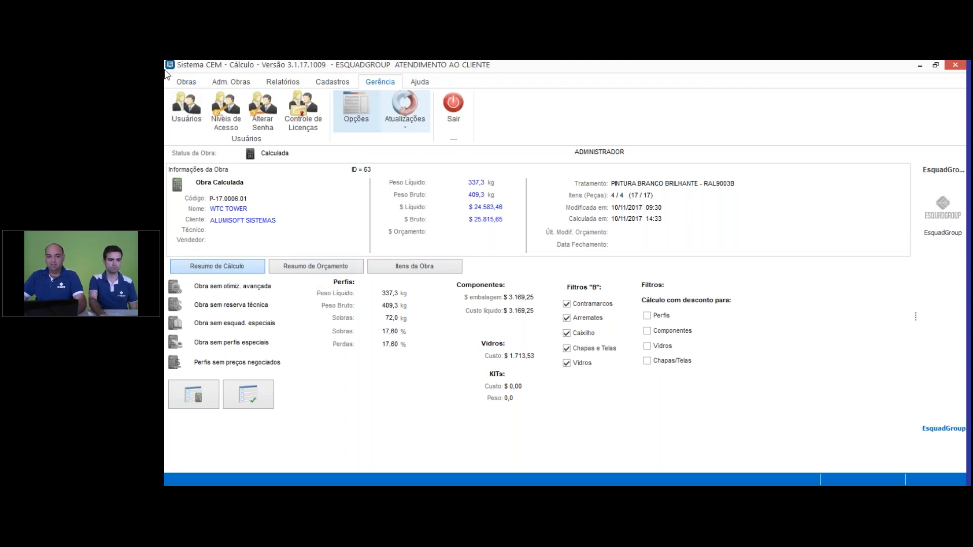
pyautogui.click(186, 82)
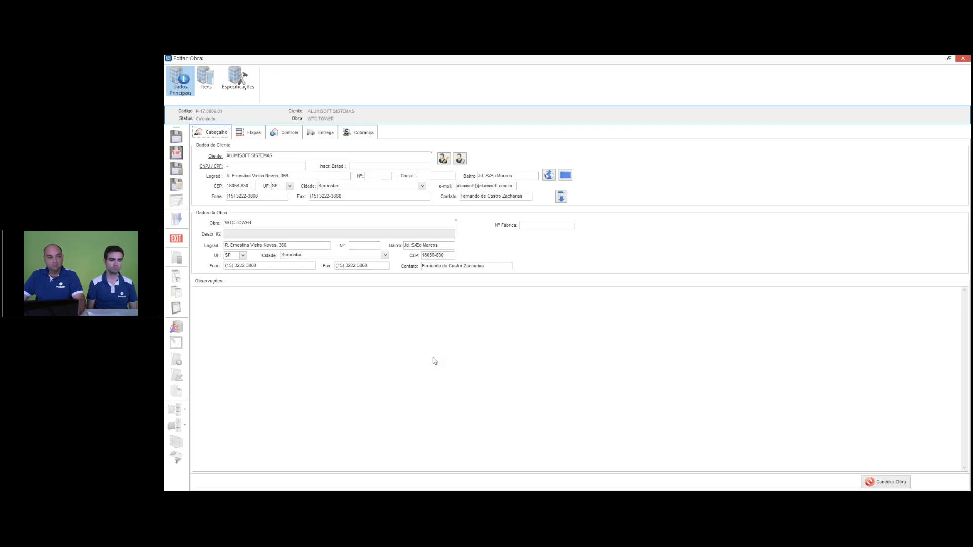
pyautogui.moveTo(588, 59); pyautogui.dragTo(753, 298)
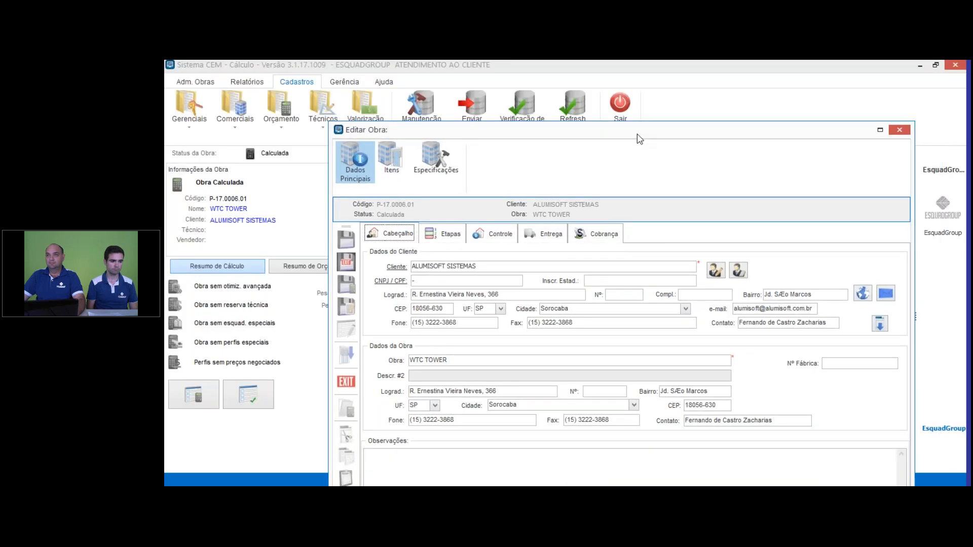
pyautogui.doubleClick(636, 133)
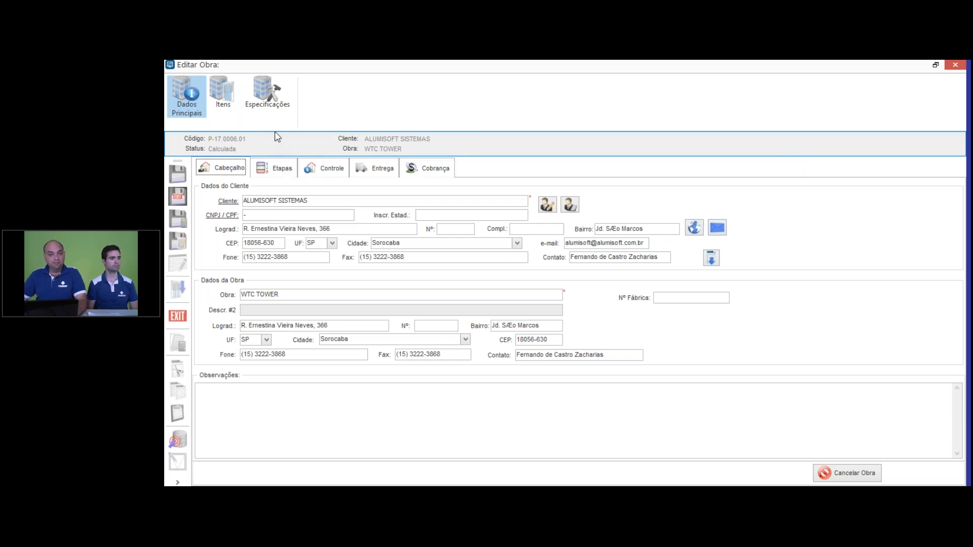
pyautogui.click(229, 106)
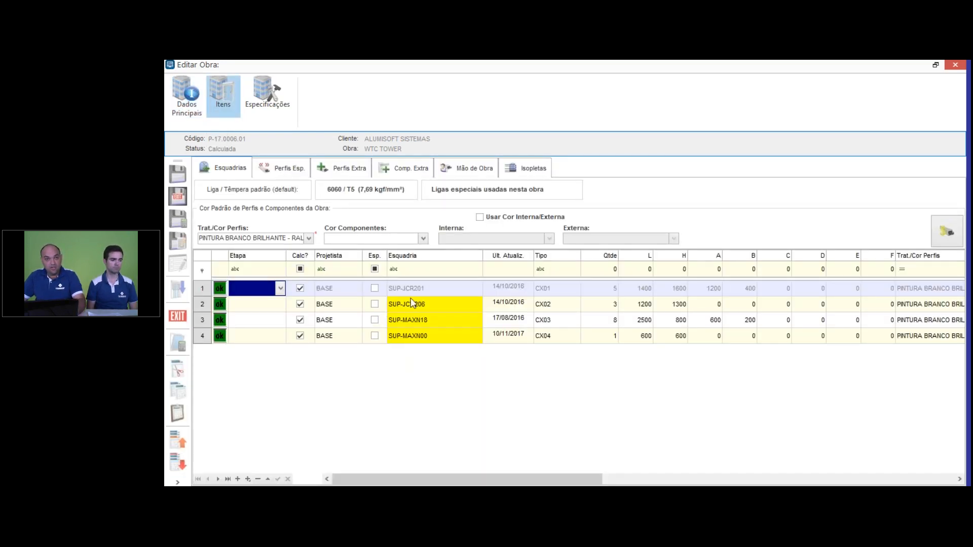
pyautogui.click(476, 170)
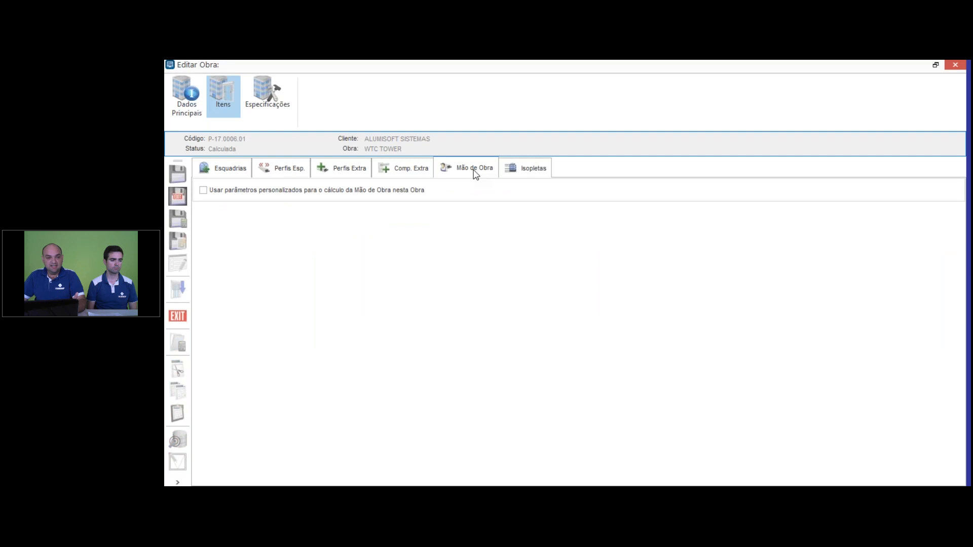
pyautogui.click(203, 190)
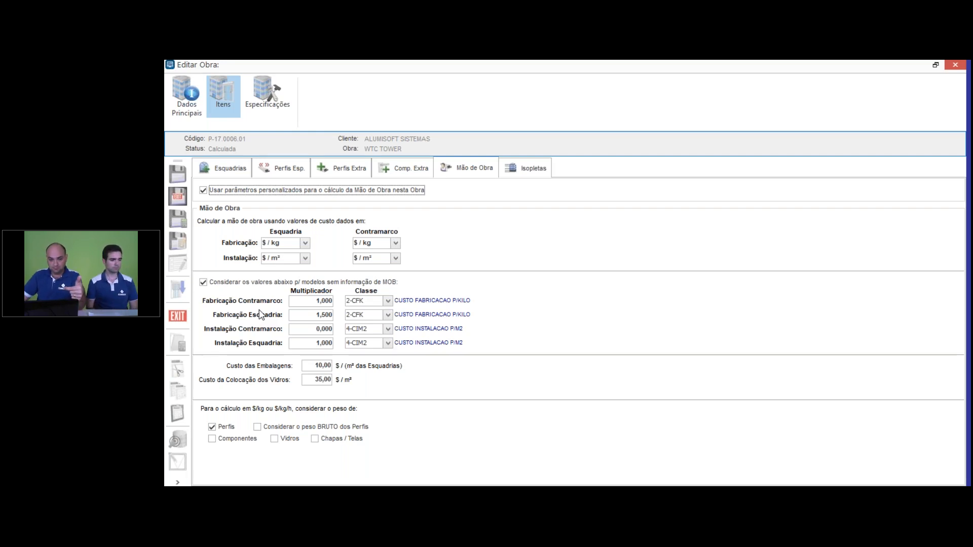
# Step: Set the project's fabrication labour multipliers to 1,5 for Contramarco and 2 for Esquadria
pyautogui.click(326, 302)
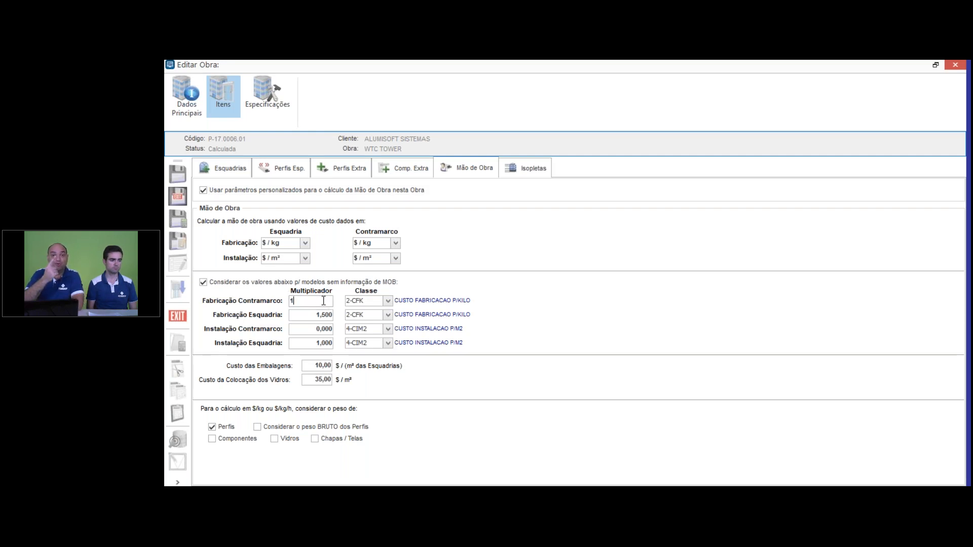
pyautogui.write(',5')
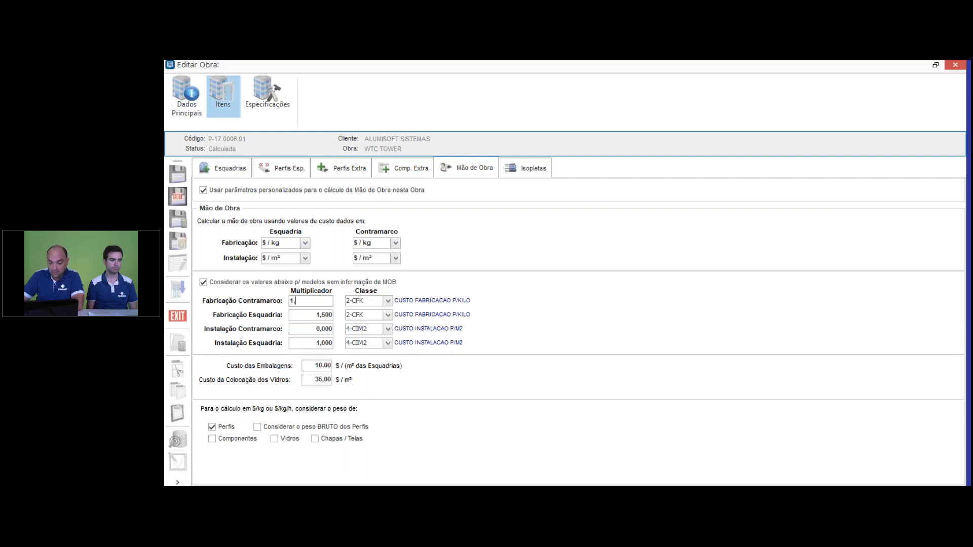
pyautogui.click(332, 315)
pyautogui.moveTo(332, 315); pyautogui.dragTo(251, 308)
pyautogui.write('2')
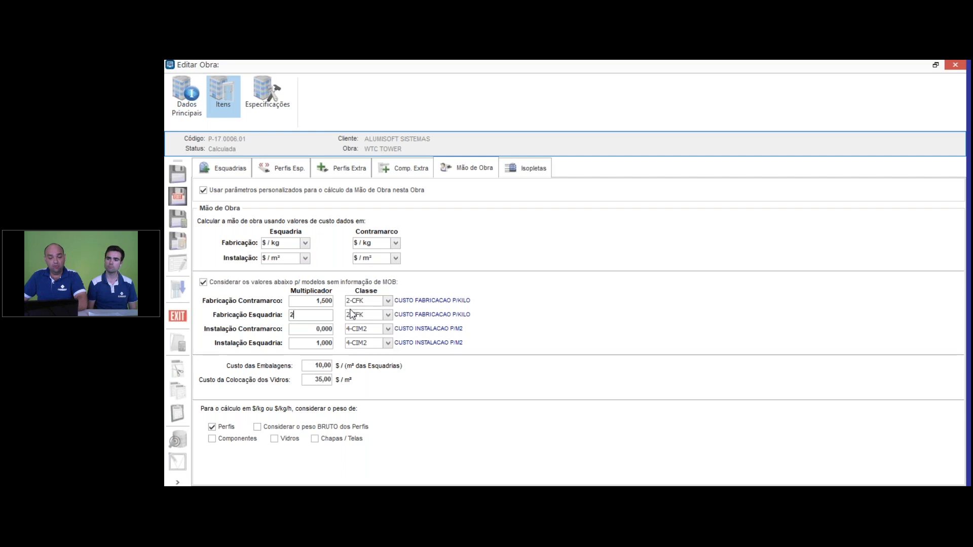
# Step: Set the project's installation labour multipliers to 1 for Contramarco and 2 for Esquadria
pyautogui.click(331, 329)
pyautogui.press('BackSpace')
pyautogui.write('1')
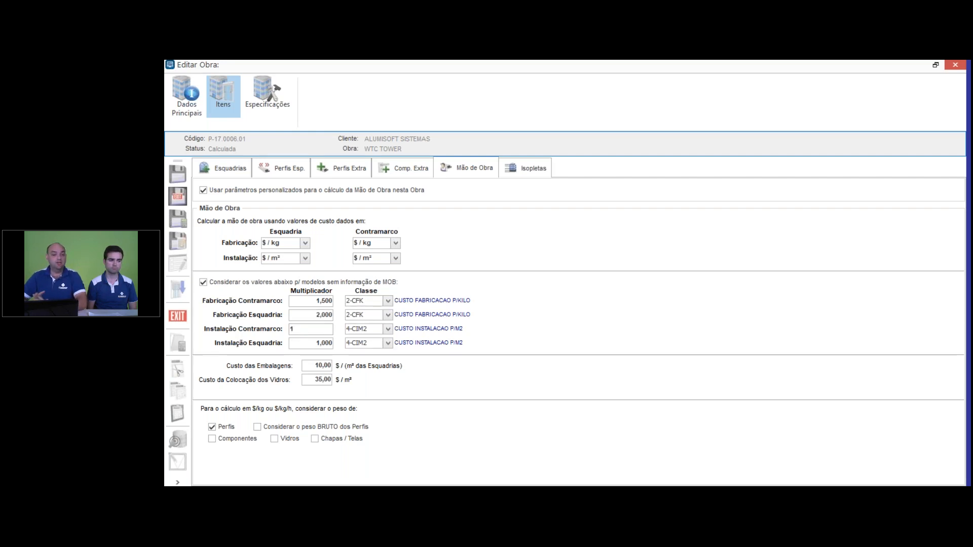
pyautogui.click(322, 343)
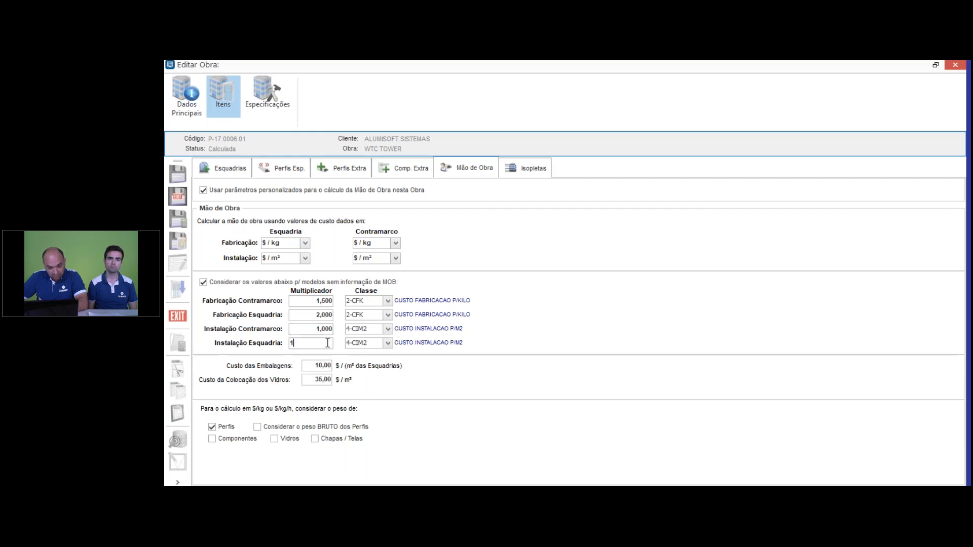
pyautogui.press('BackSpace')
pyautogui.write('2')
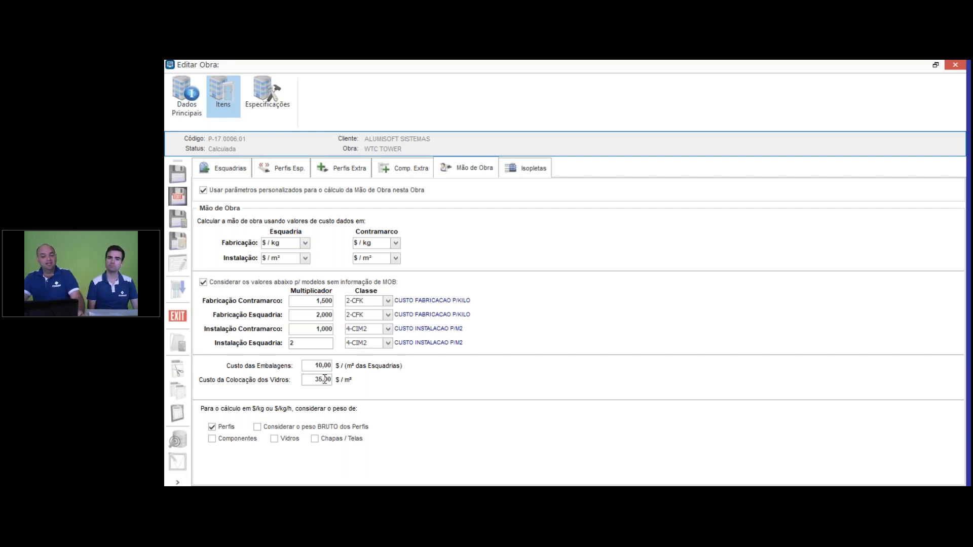
# Step: Base the per-kilogram labour calculation on the gross profile weight (peso BRUTO dos Perfis), and save and recalculate the project
pyautogui.click(263, 426)
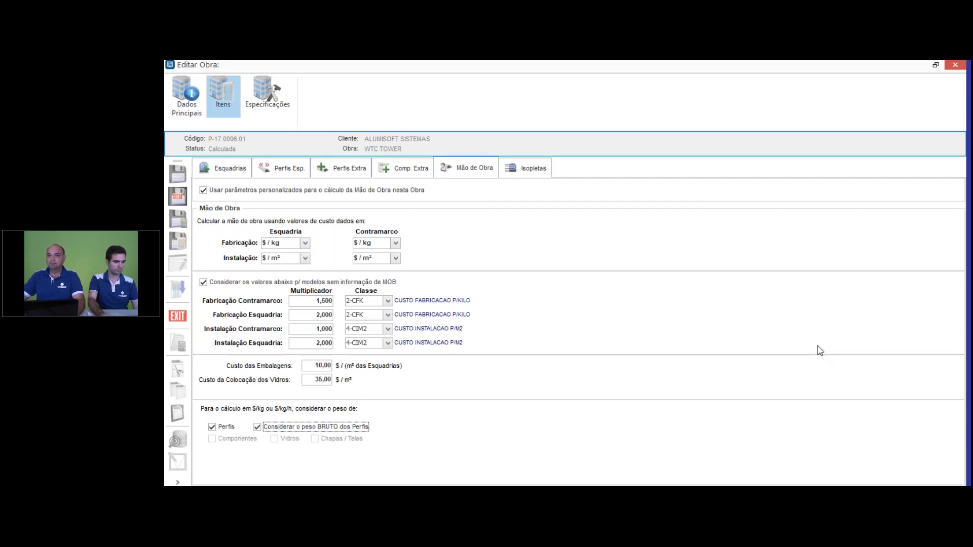
pyautogui.hotkey('alt', 'Tab')
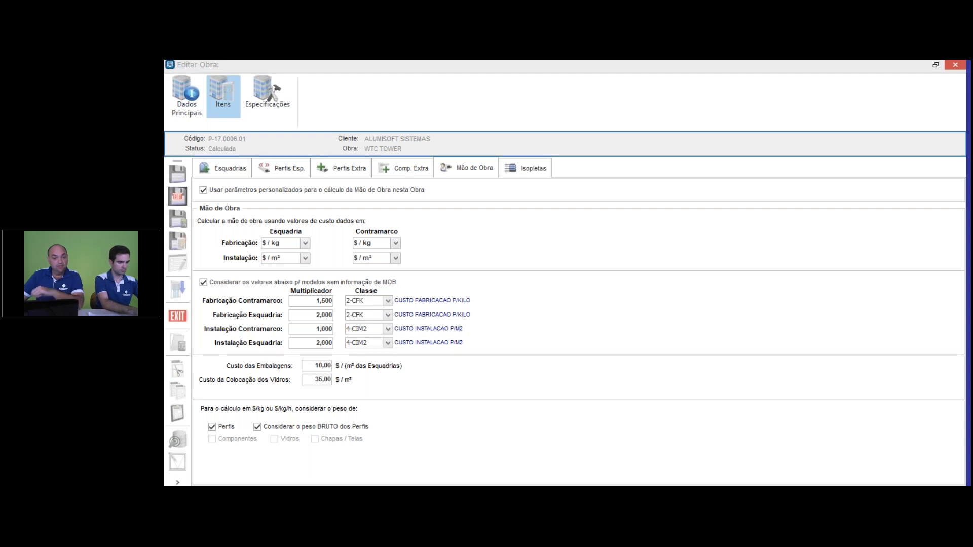
pyautogui.click(179, 221)
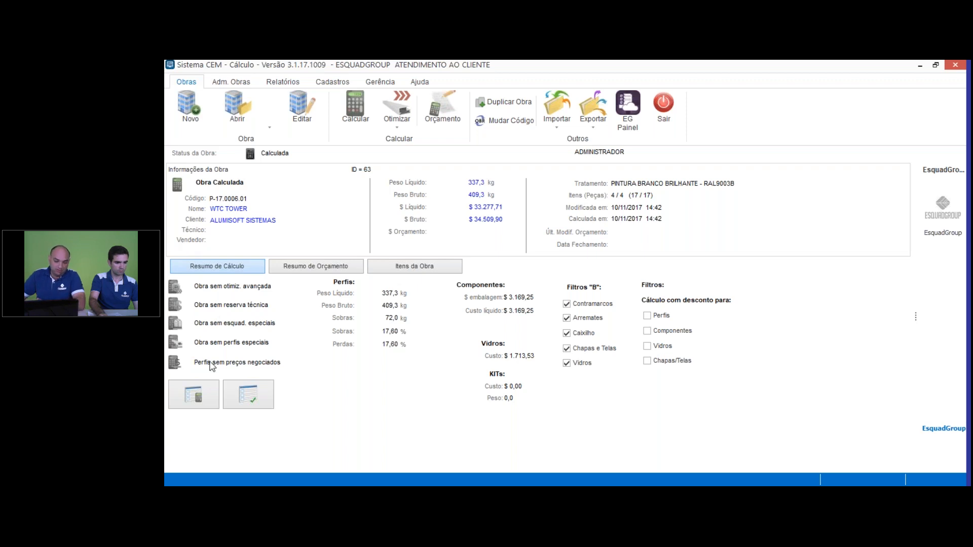
# Step: Examine the labour, glazing and packaging costs in the project summary (Resumo da Obra), and close it
pyautogui.click(201, 400)
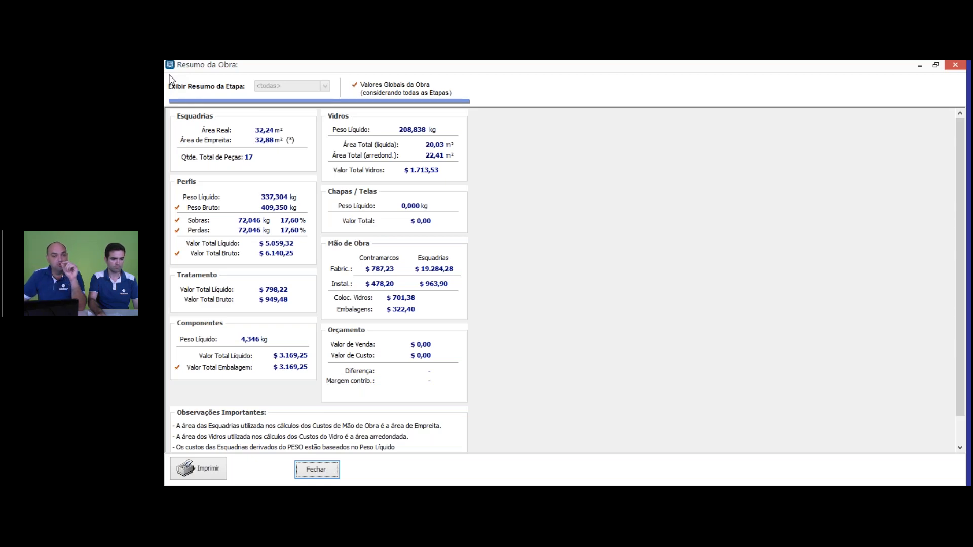
pyautogui.click(956, 65)
# Step: Reopen the project's labour parameters and review the gross profile weight option, leaving it enabled
pyautogui.click(305, 111)
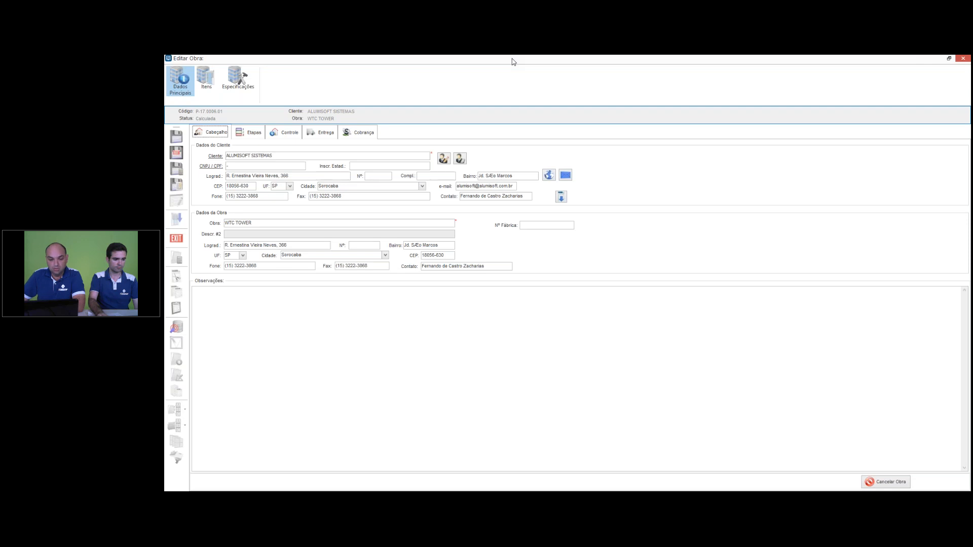
pyautogui.click(212, 91)
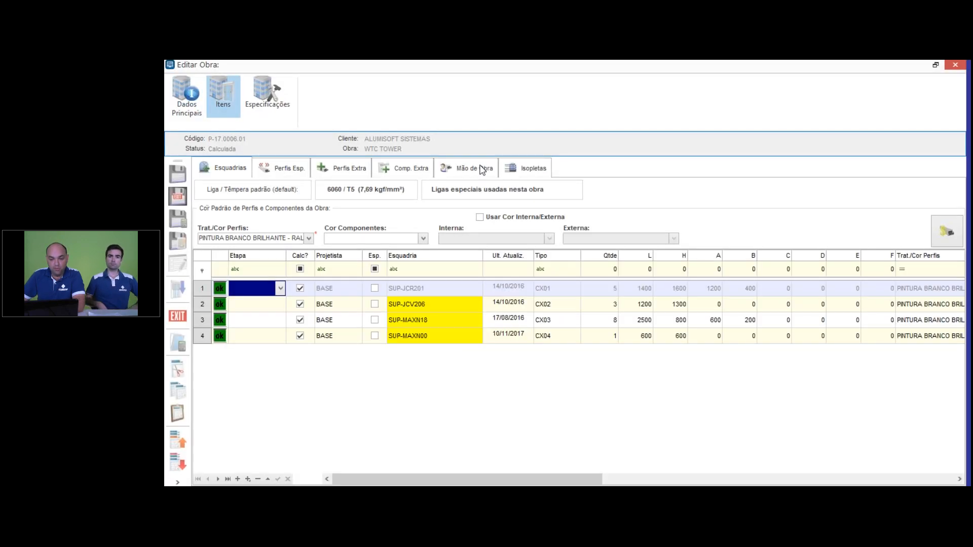
pyautogui.click(474, 173)
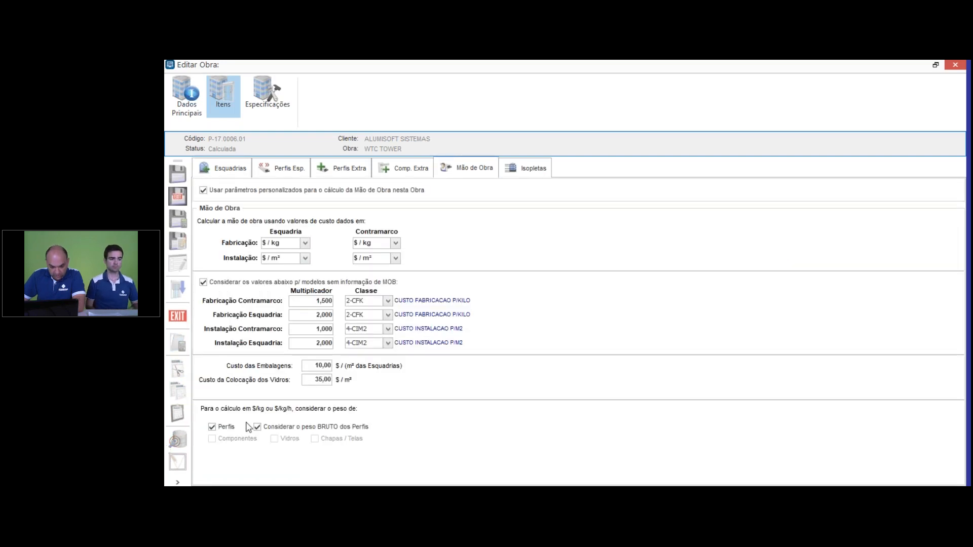
pyautogui.click(258, 428)
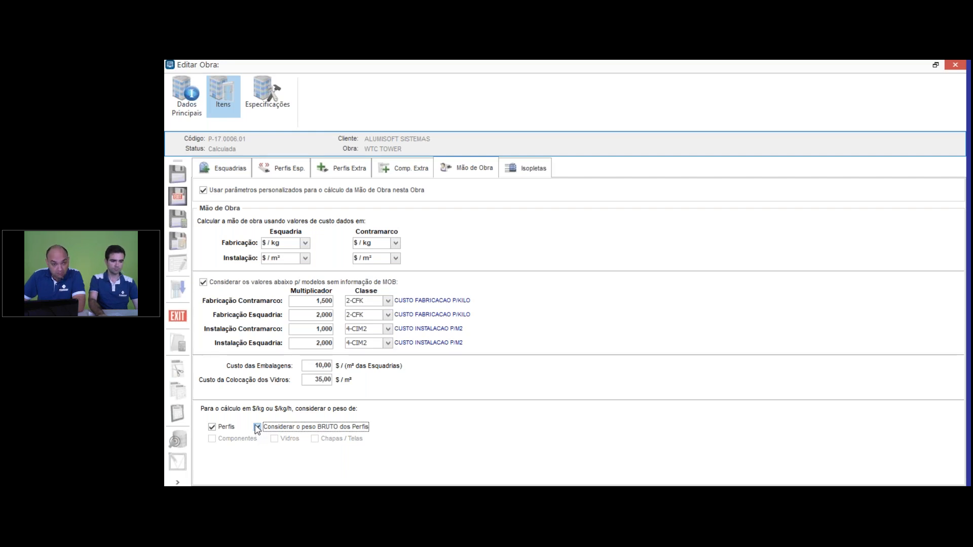
pyautogui.click(257, 427)
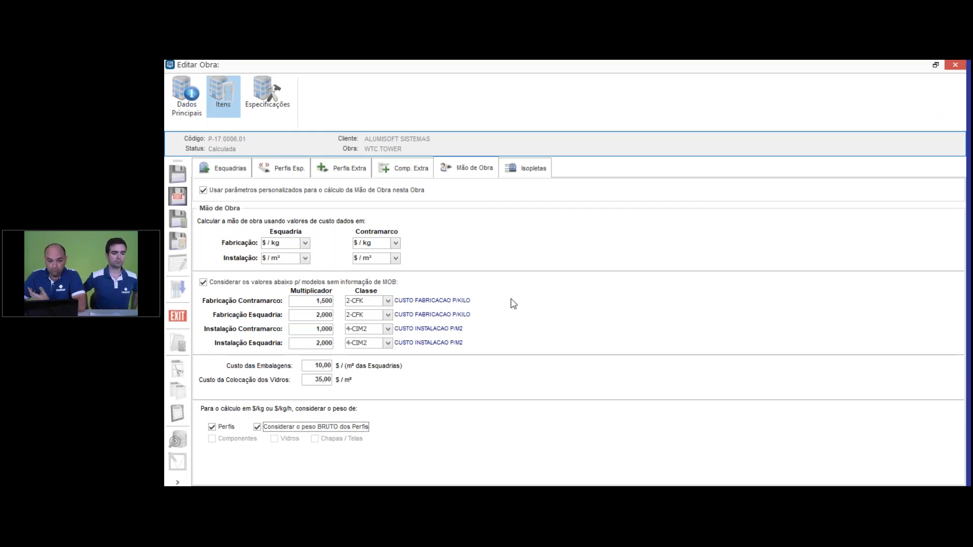
# Step: Open the model of item 4, SUP-MAXN00, for editing from the project's list of Esquadrias
pyautogui.click(231, 170)
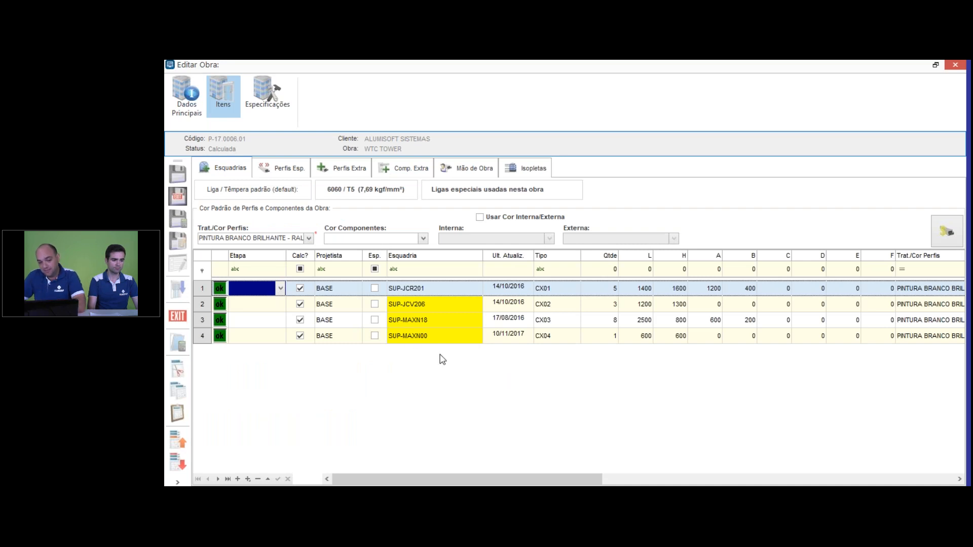
pyautogui.click(419, 338)
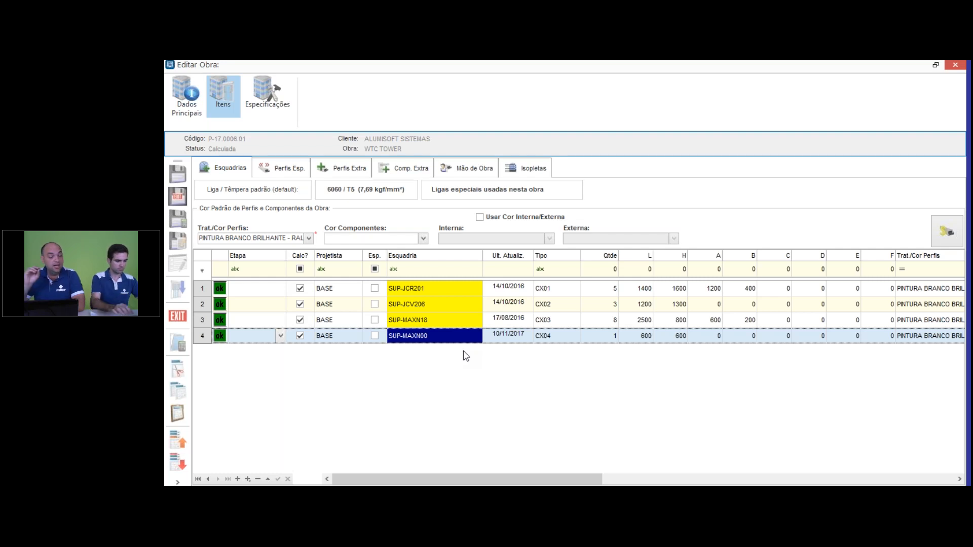
pyautogui.hotkey('alt', 'Tab')
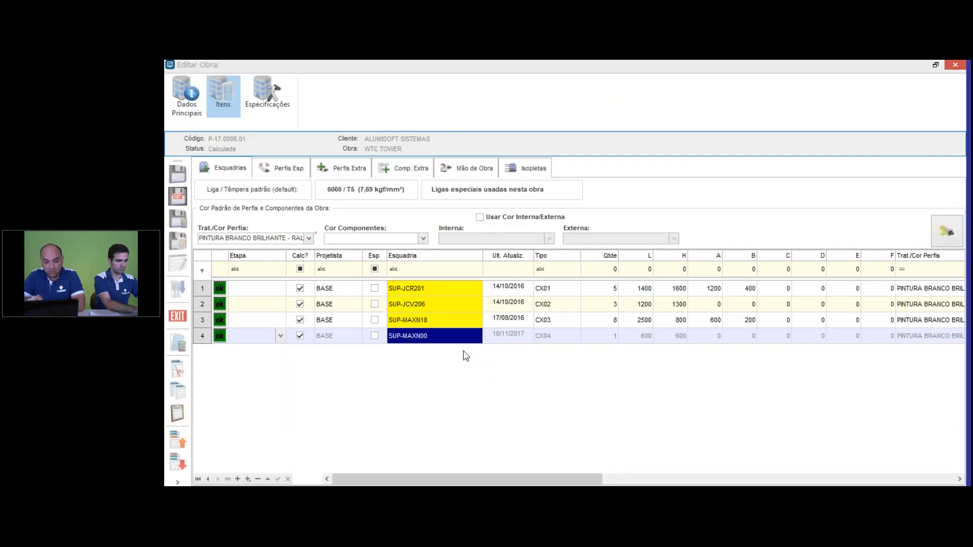
pyautogui.click(415, 338)
pyautogui.click(415, 337)
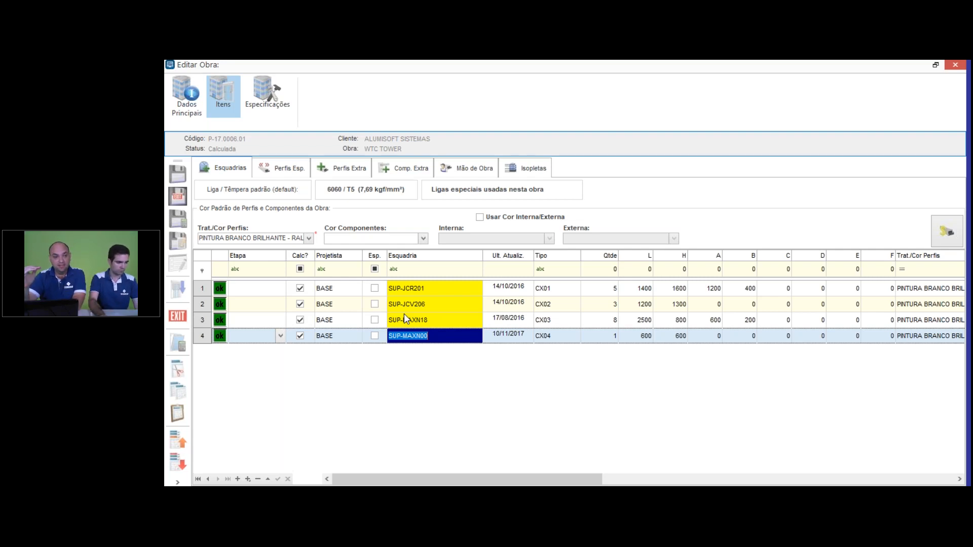
pyautogui.click(446, 334)
pyautogui.rightClick(412, 335)
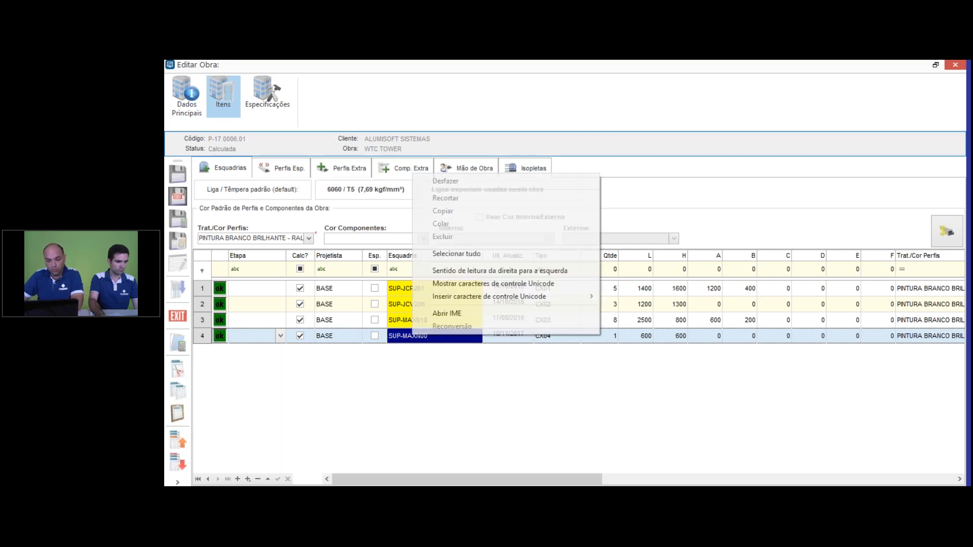
pyautogui.click(411, 346)
pyautogui.click(511, 337)
pyautogui.click(452, 334)
pyautogui.rightClick(452, 335)
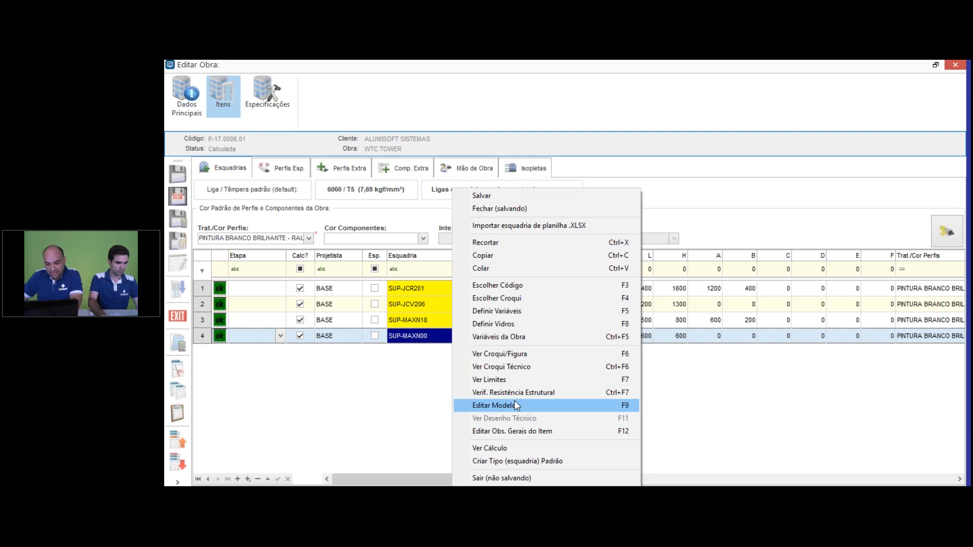
pyautogui.click(516, 405)
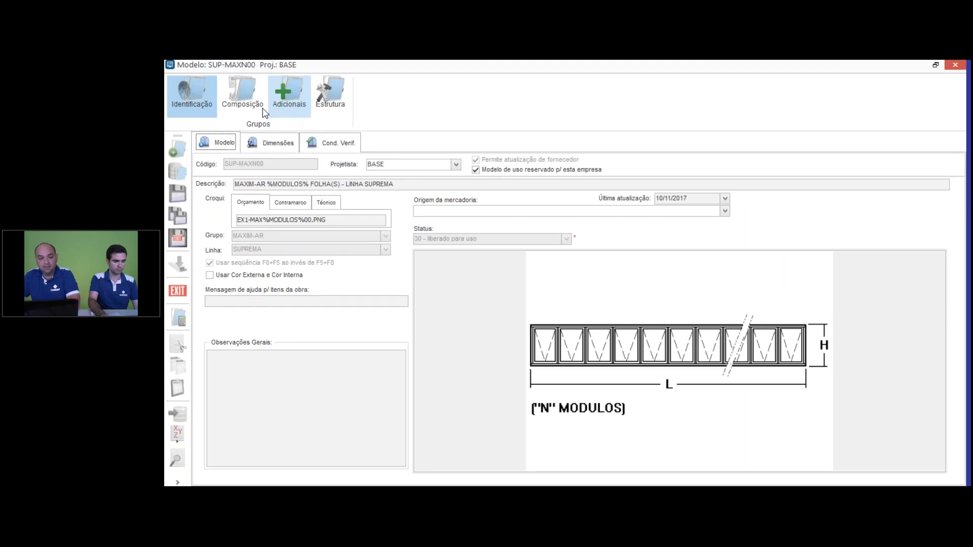
# Step: Examine the model's fabrication labour factors (MOB), including the available classes, keeping 3-CHFF, and the Esquadria formula MODULOS*0,2
pyautogui.click(300, 95)
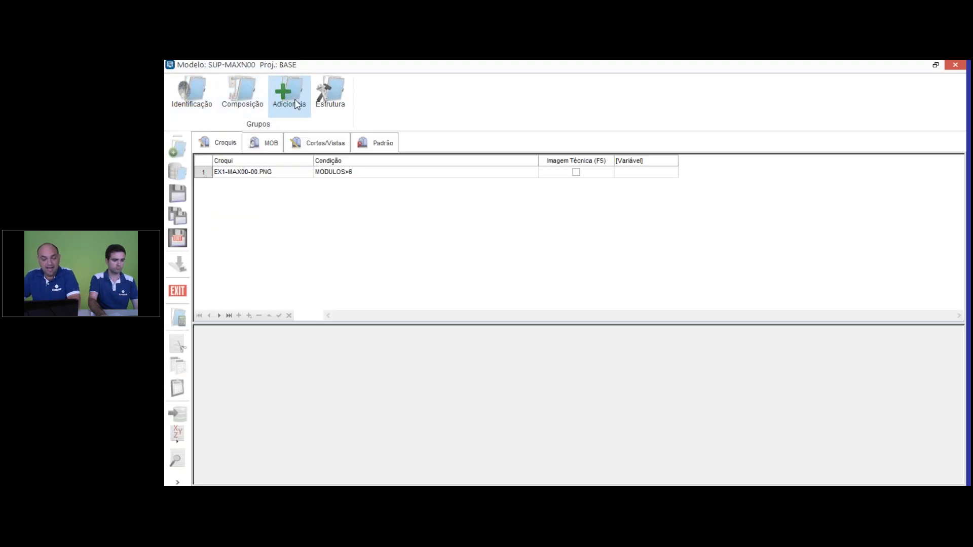
pyautogui.click(271, 146)
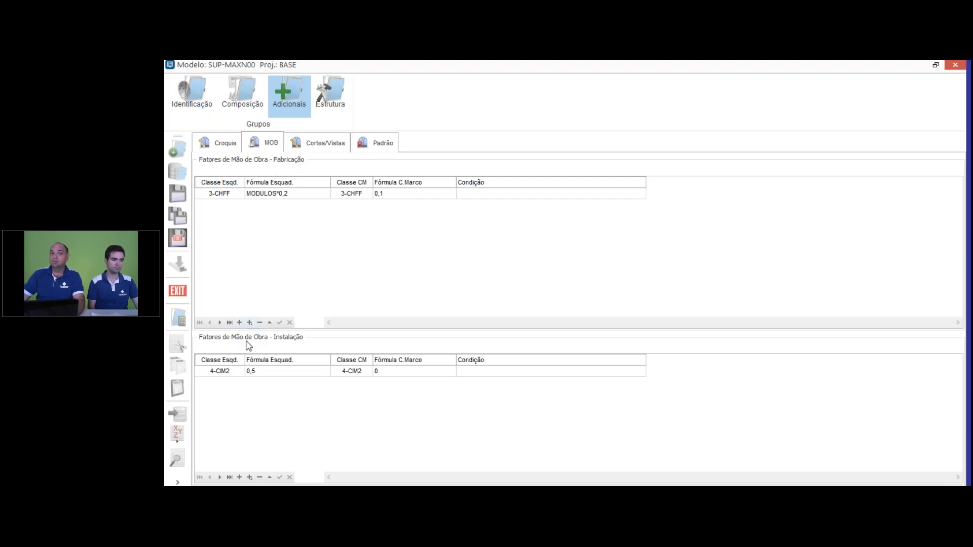
pyautogui.click(239, 197)
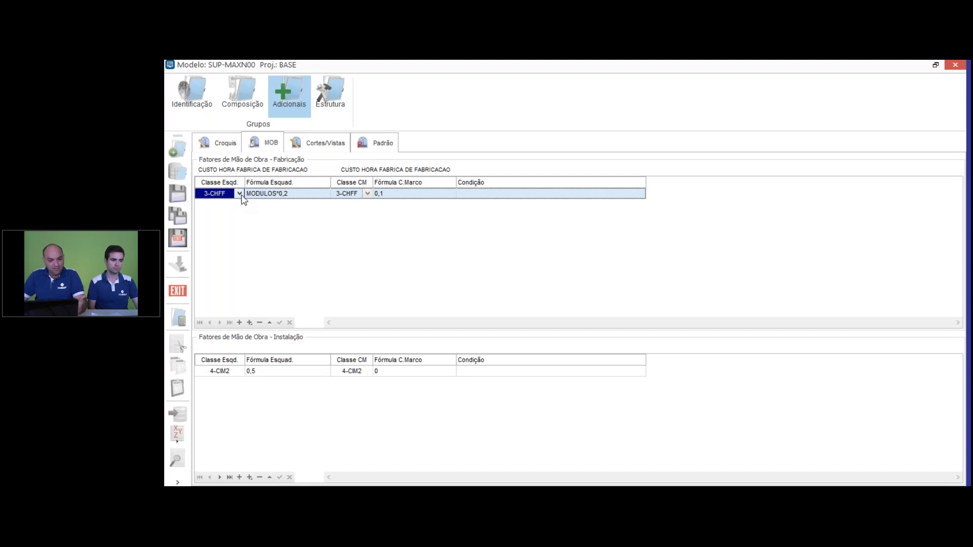
pyautogui.click(239, 194)
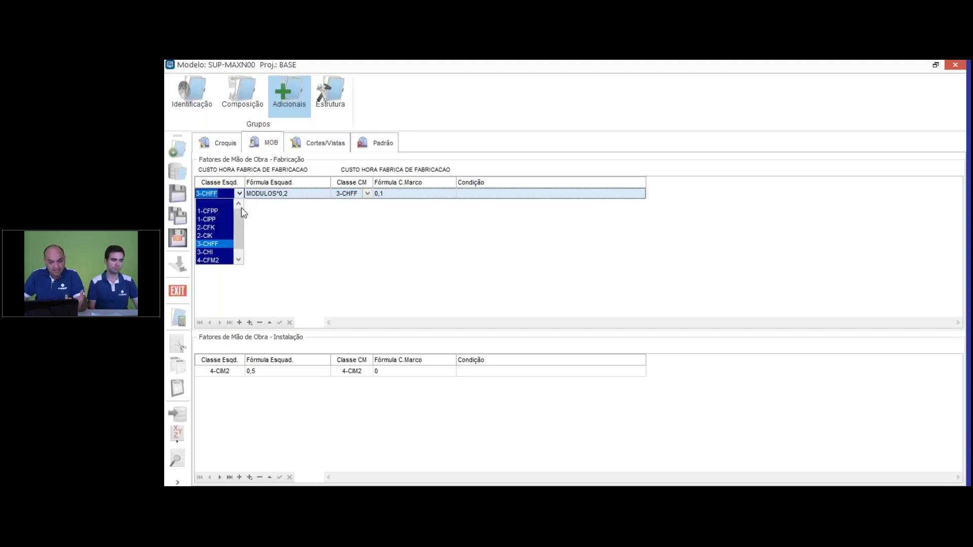
pyautogui.click(217, 247)
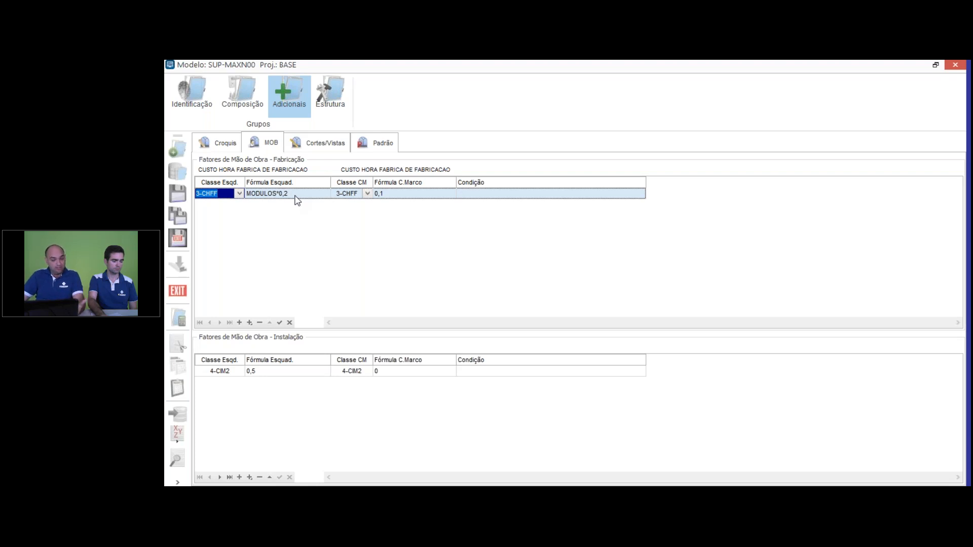
pyautogui.click(263, 196)
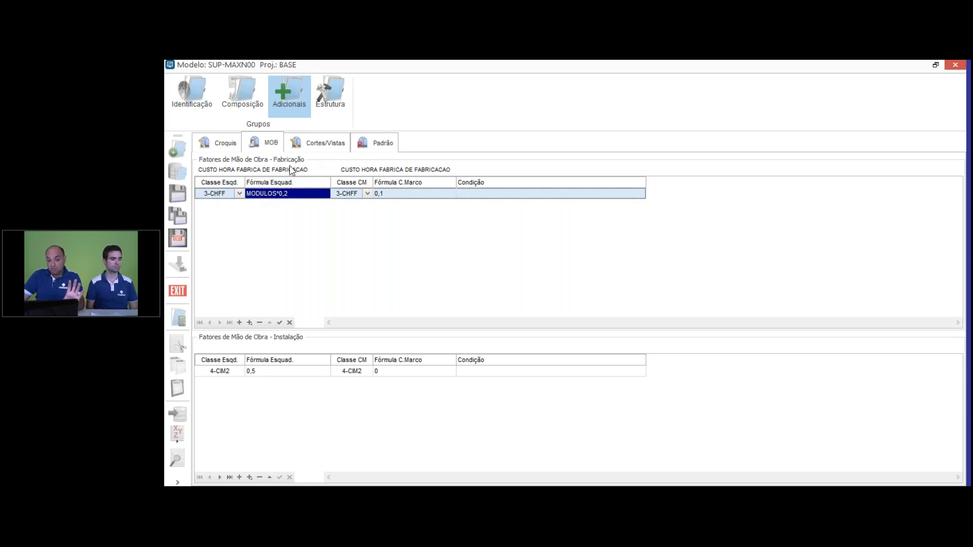
# Step: Examine the MODULOS variable in the model's dimensions, and return to its labour factors (MOB)
pyautogui.click(198, 97)
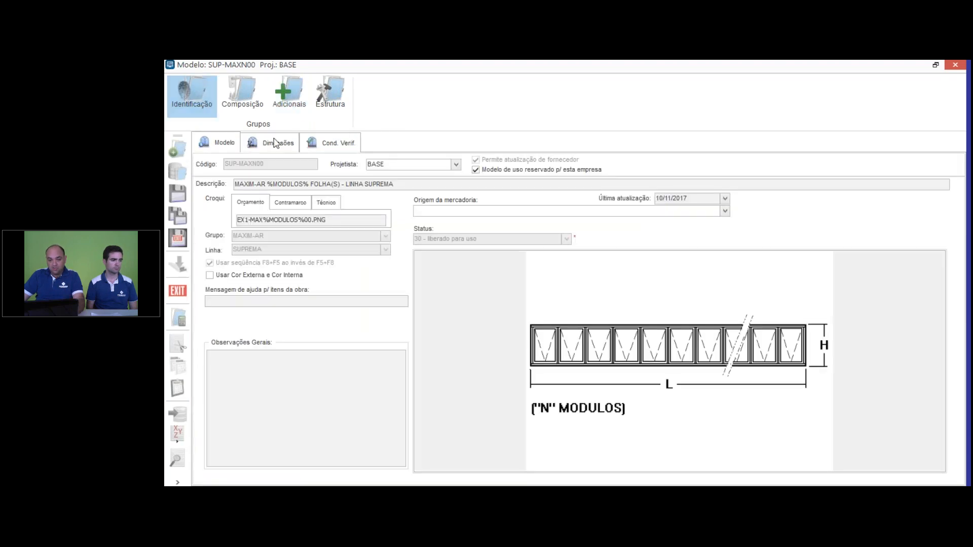
pyautogui.click(275, 143)
pyautogui.click(287, 308)
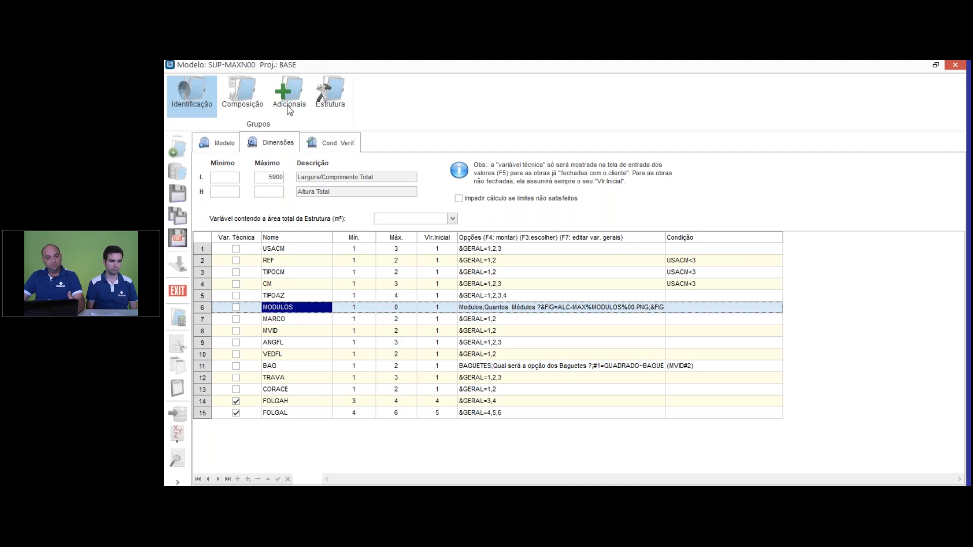
pyautogui.click(288, 104)
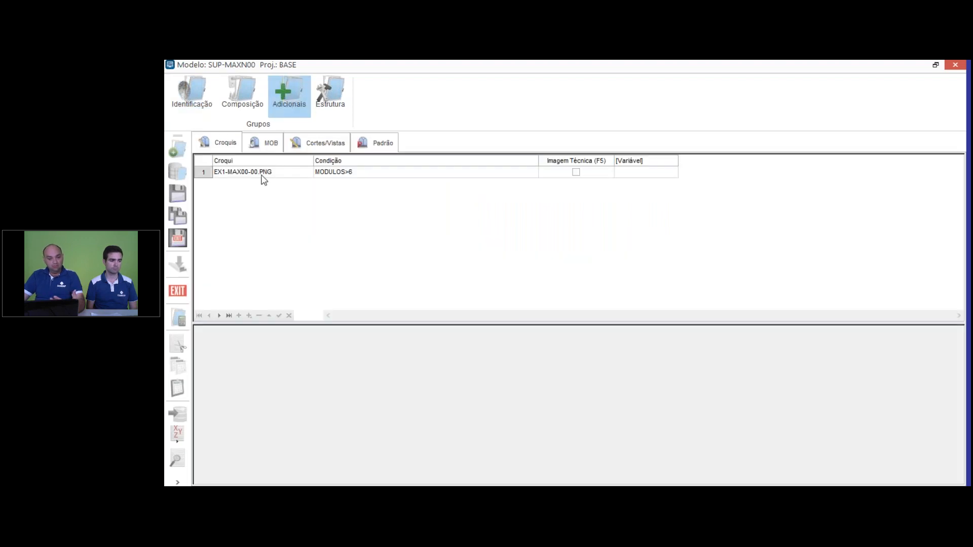
pyautogui.click(271, 143)
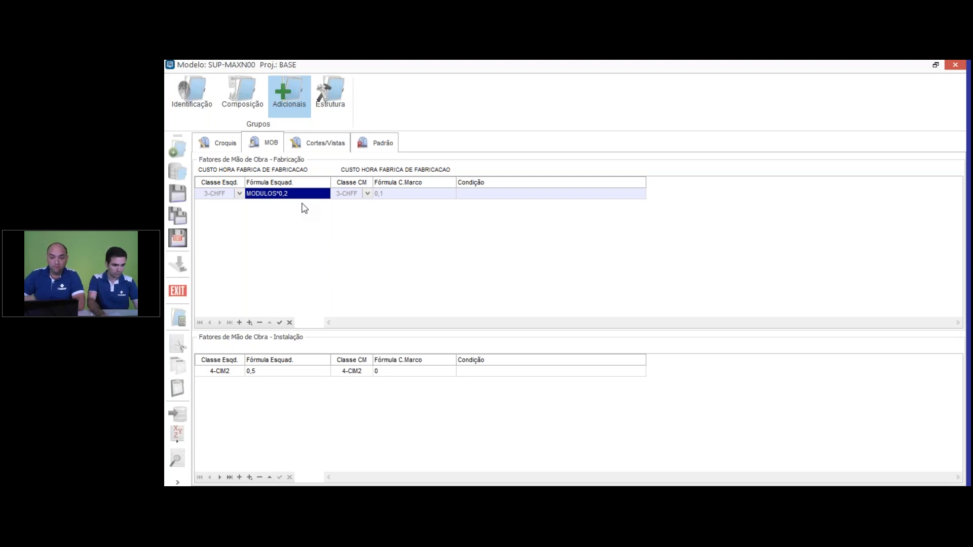
# Step: Examine the model's fabrication formula for Contramarco, its installation class, the available fabrication classes and the Condição field
pyautogui.click(403, 195)
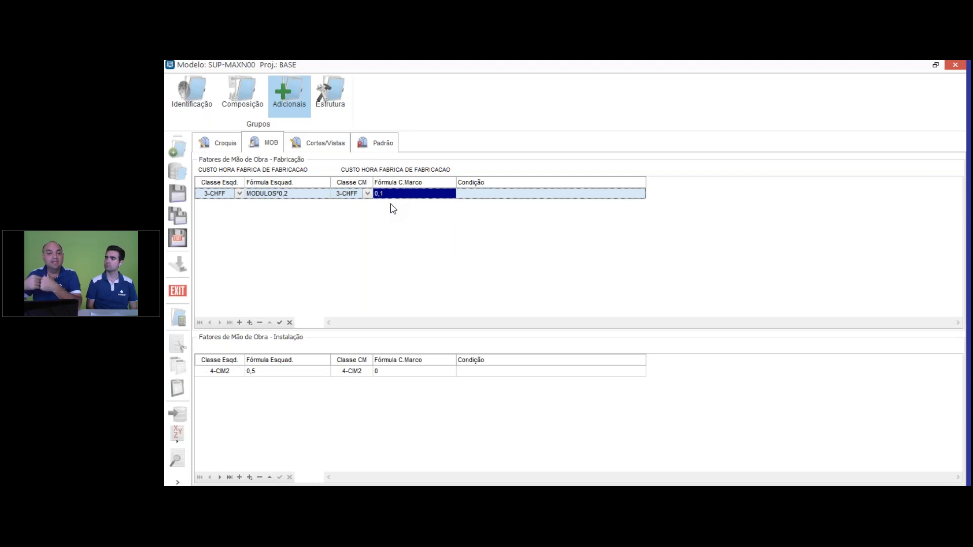
pyautogui.click(231, 373)
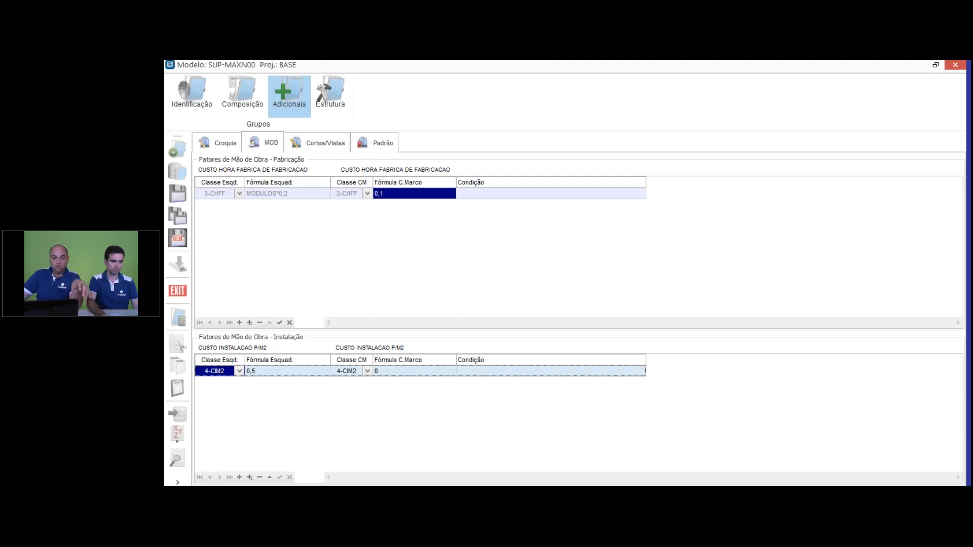
pyautogui.click(239, 195)
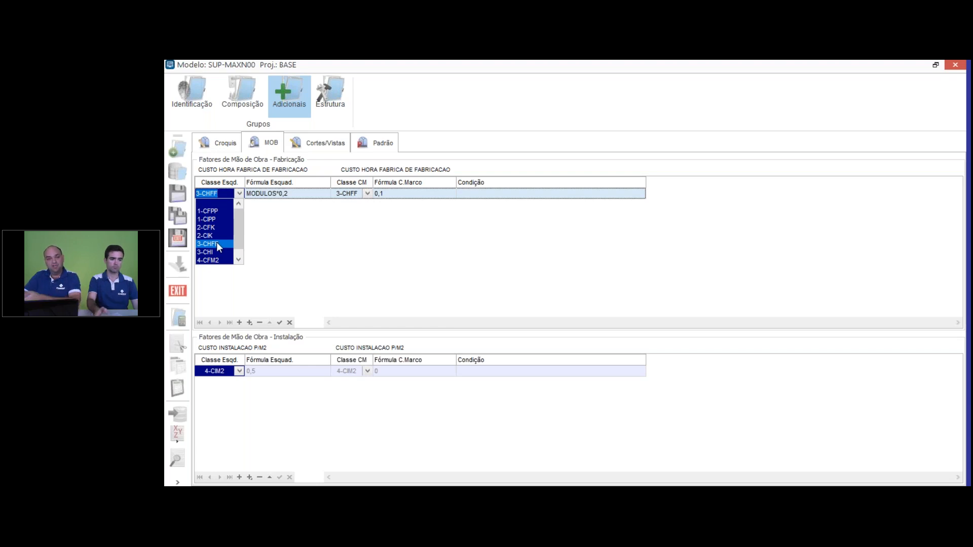
pyautogui.click(291, 195)
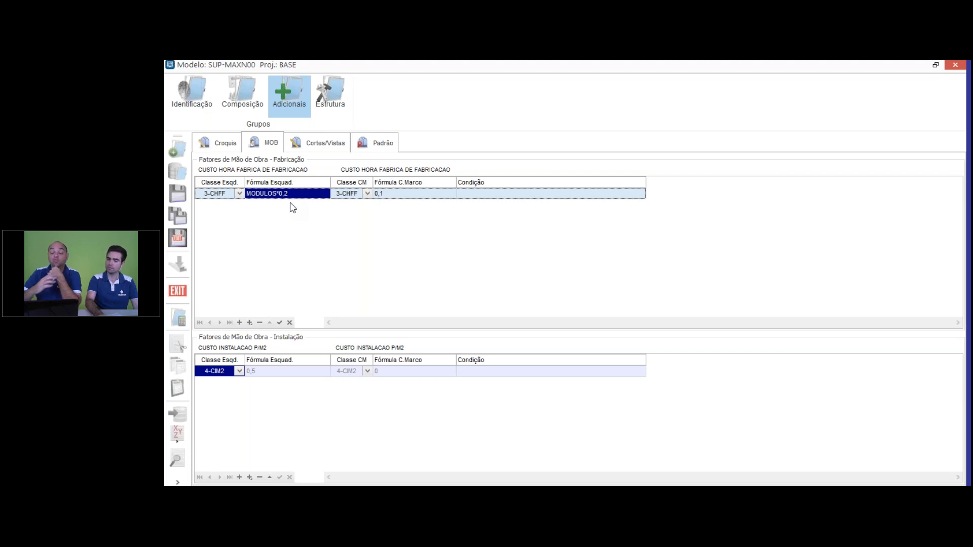
pyautogui.click(483, 197)
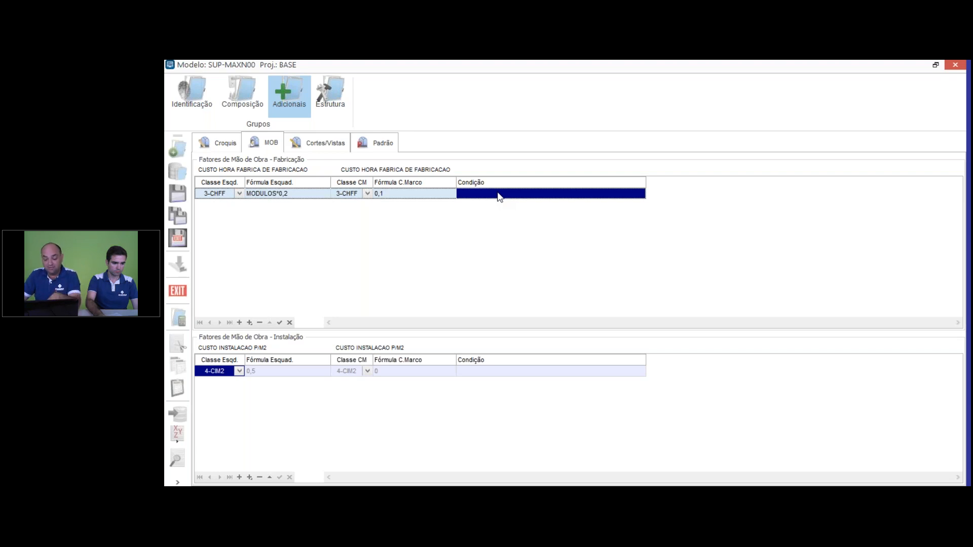
pyautogui.press('Down')
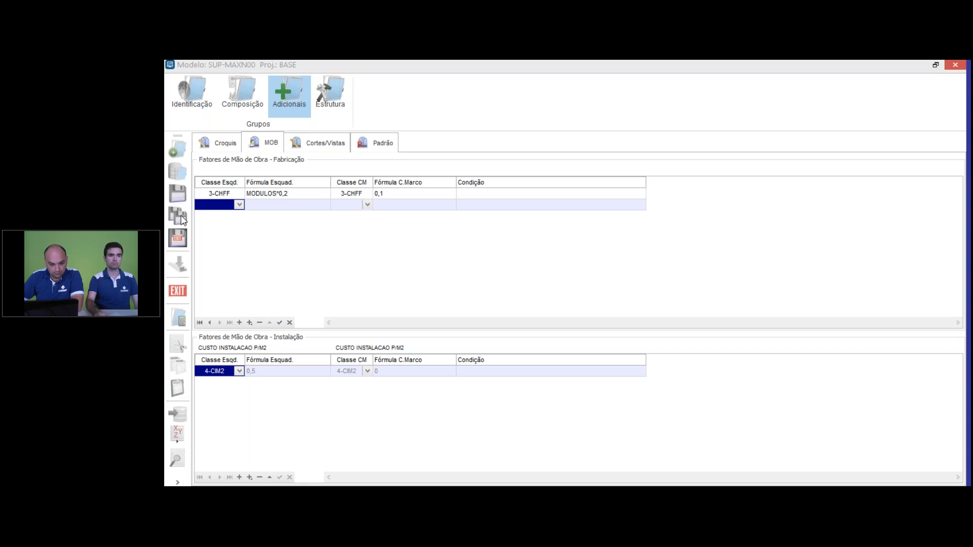
# Step: Save and close the model, and save, close and recalculate the project
pyautogui.click(181, 241)
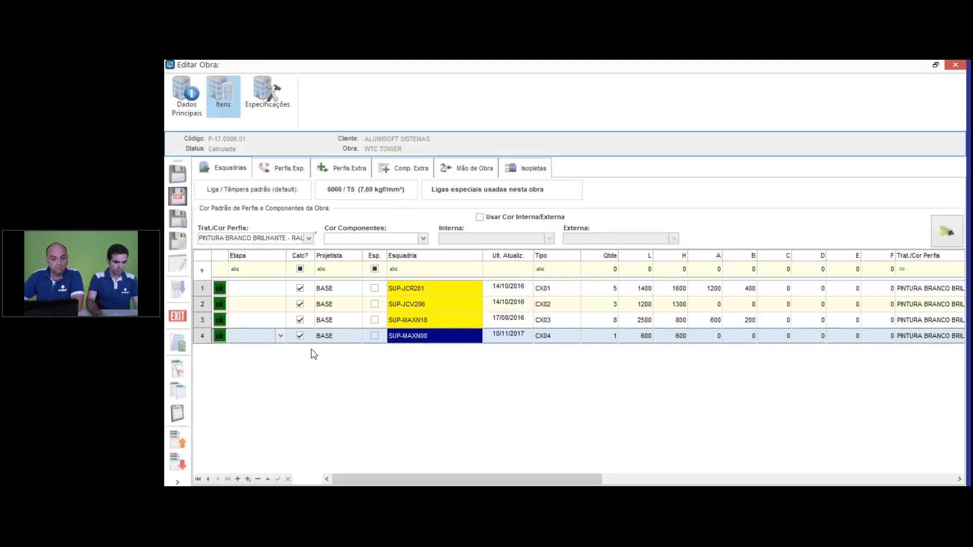
pyautogui.click(185, 217)
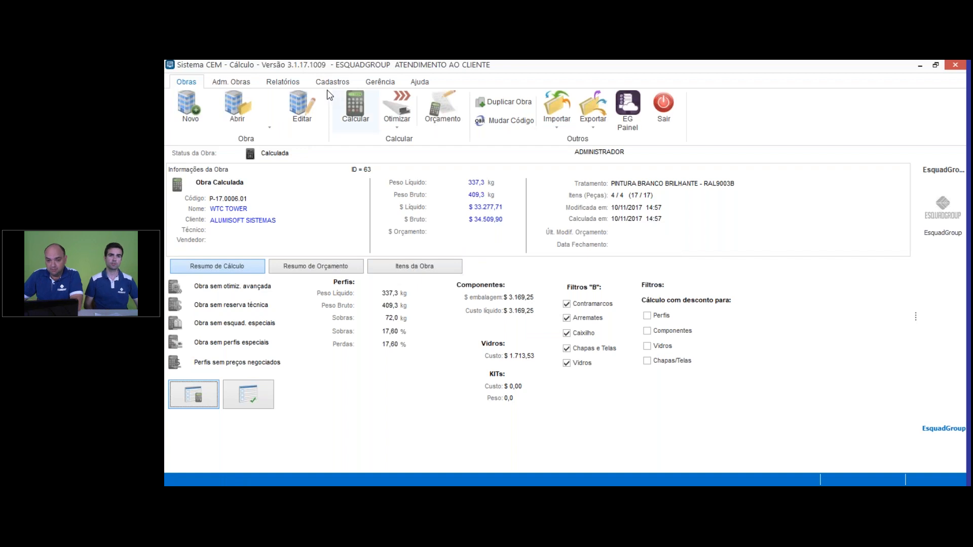
# Step: Generate the project's labour reports with Nativo (edição da obra) dimensions, examine the fabrication and installation costs, and close both reports
pyautogui.click(298, 86)
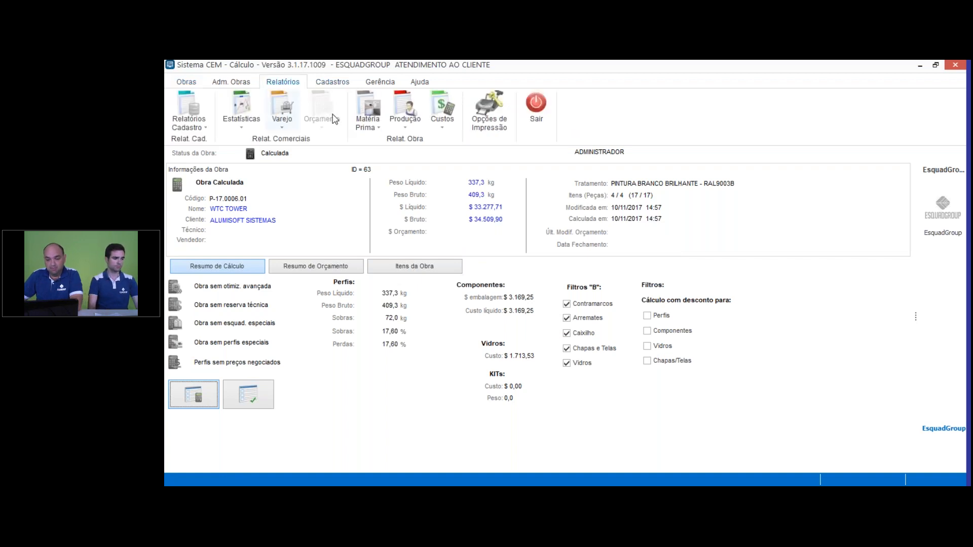
pyautogui.click(377, 129)
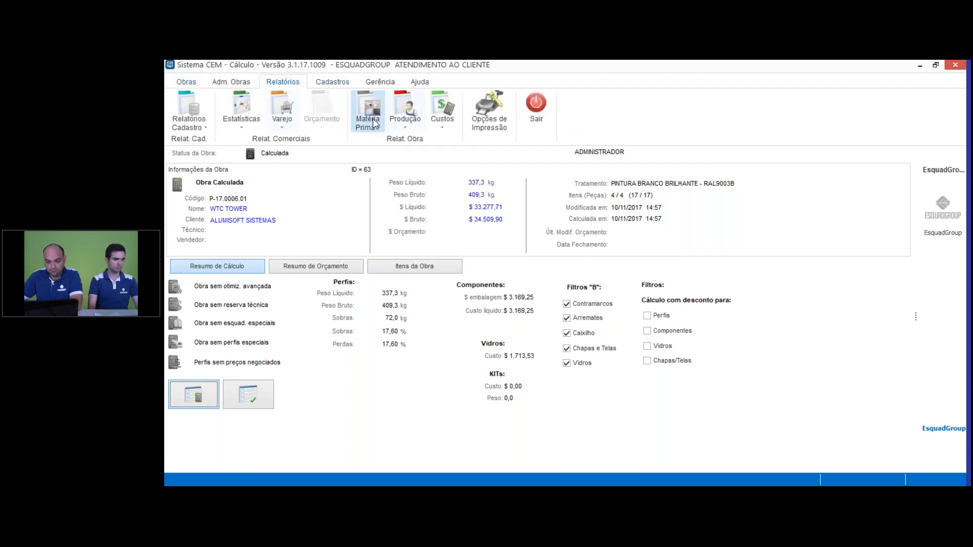
pyautogui.click(393, 227)
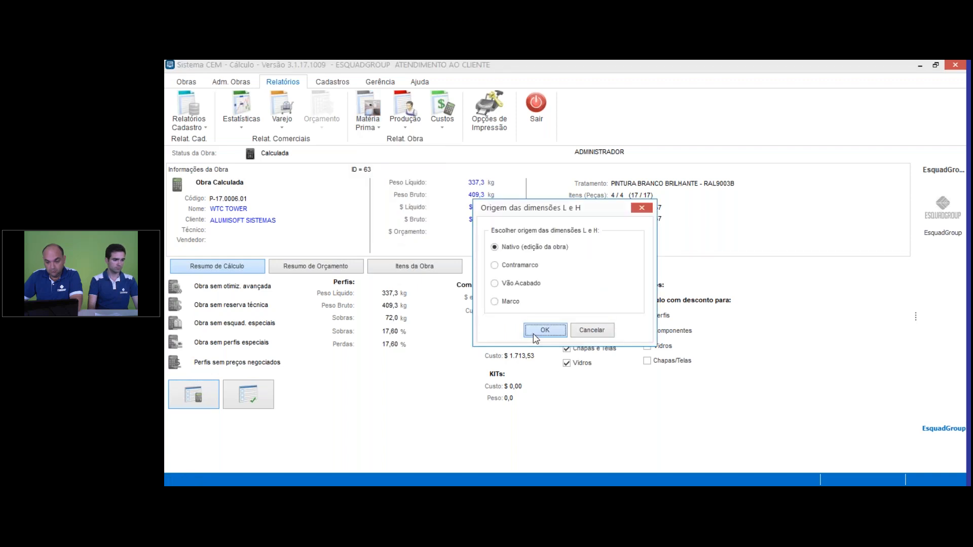
pyautogui.click(533, 334)
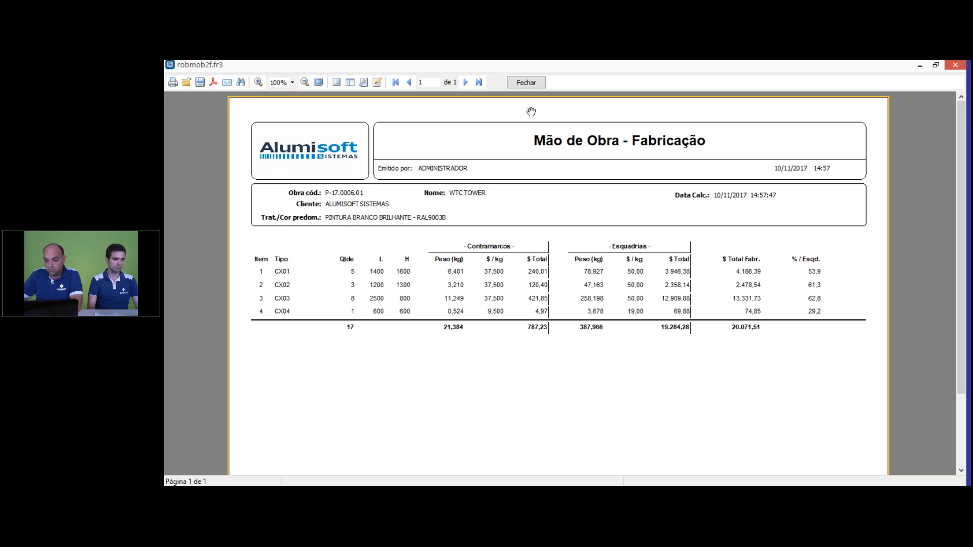
pyautogui.click(526, 83)
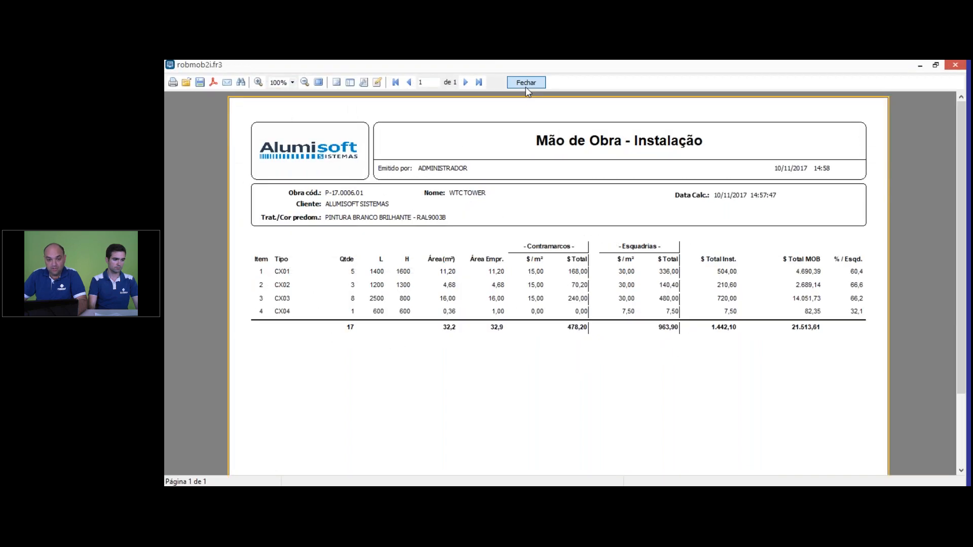
pyautogui.click(525, 87)
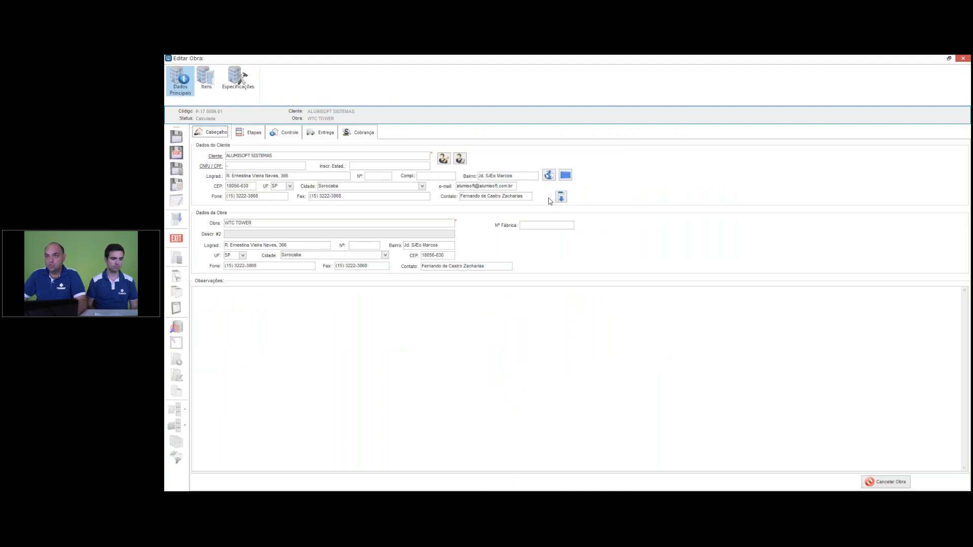
# Step: Reopen the project's item list, exclude items 1 to 3 from the calculation, and save, close and recalculate the project
pyautogui.click(949, 58)
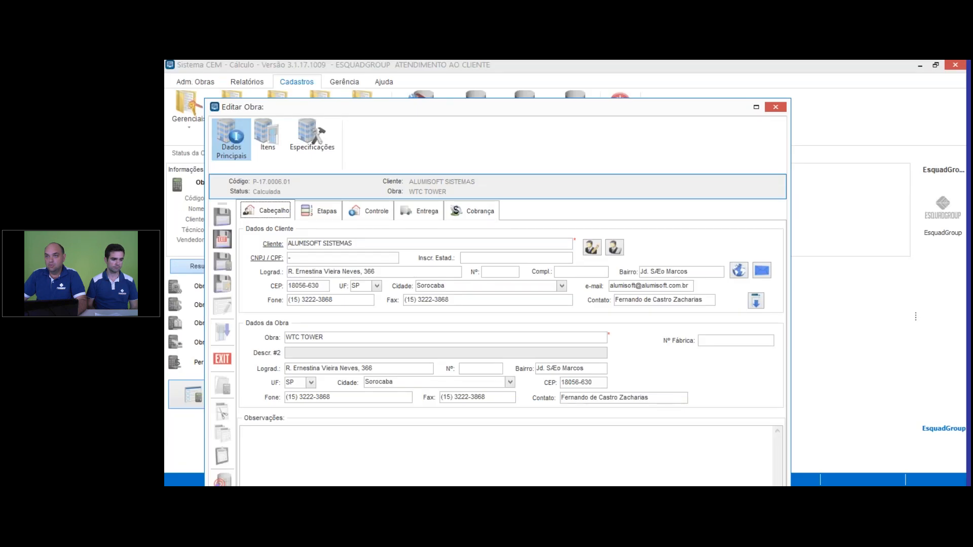
pyautogui.doubleClick(532, 107)
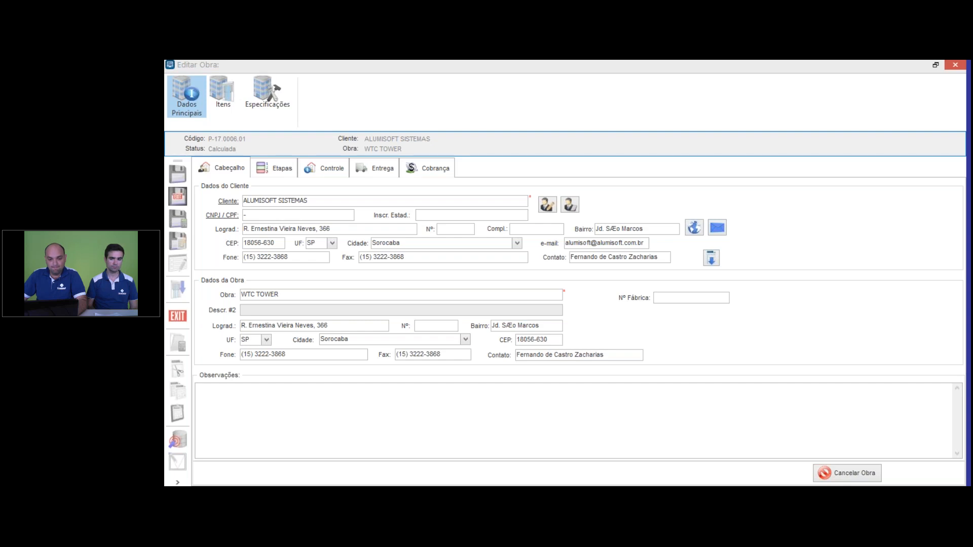
pyautogui.click(229, 90)
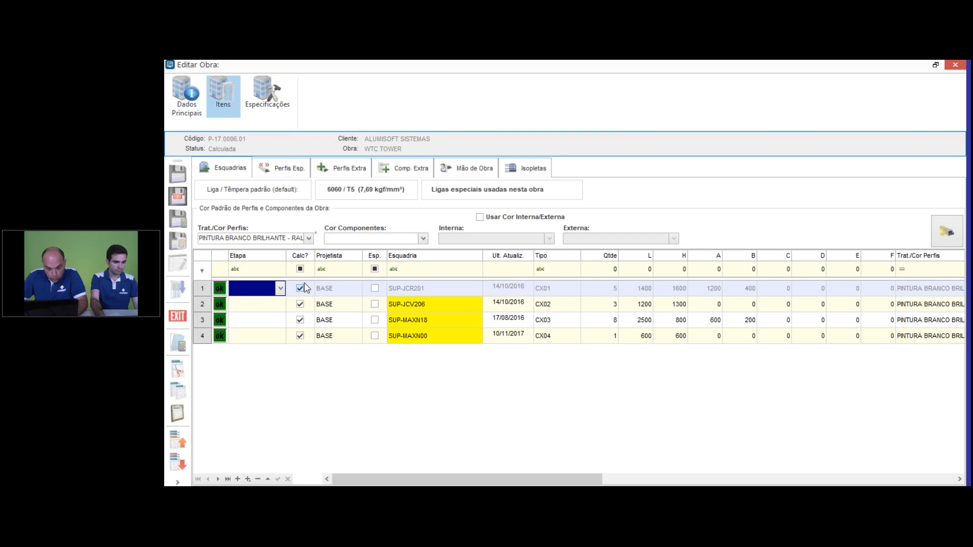
pyautogui.click(300, 288)
pyautogui.click(300, 304)
pyautogui.click(300, 319)
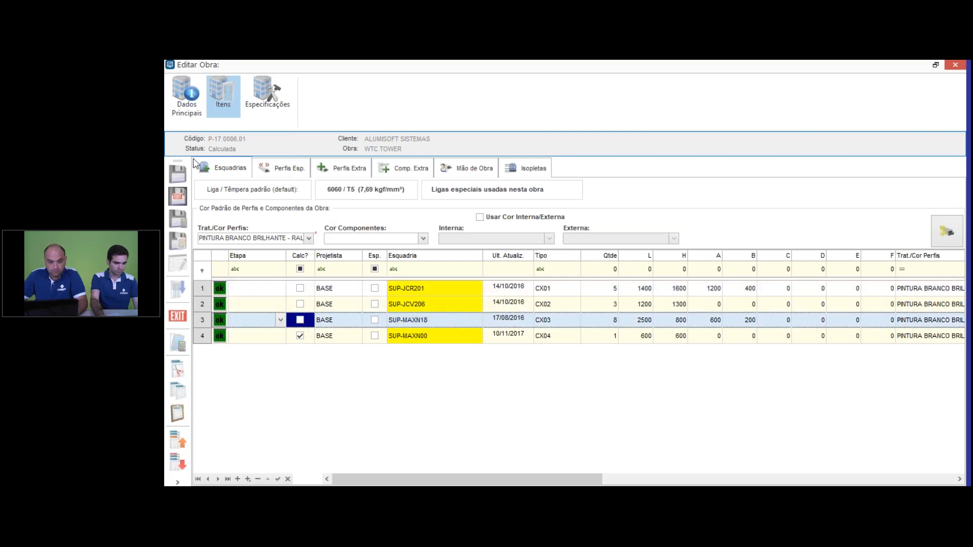
pyautogui.click(180, 222)
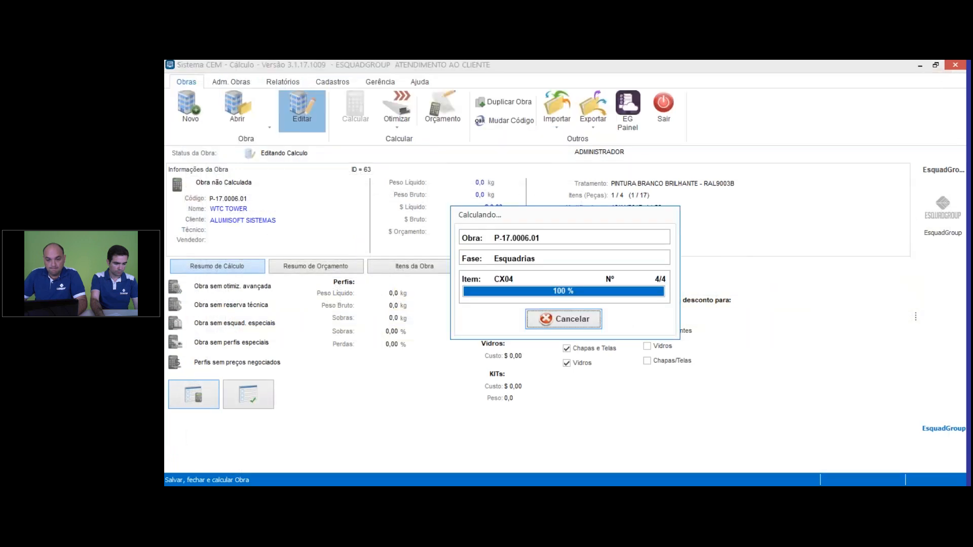
# Step: Regenerate the labour reports to examine item CX04's fabrication and installation costs on their own, and close both reports
pyautogui.click(283, 82)
pyautogui.click(367, 111)
pyautogui.click(390, 231)
pyautogui.click(541, 330)
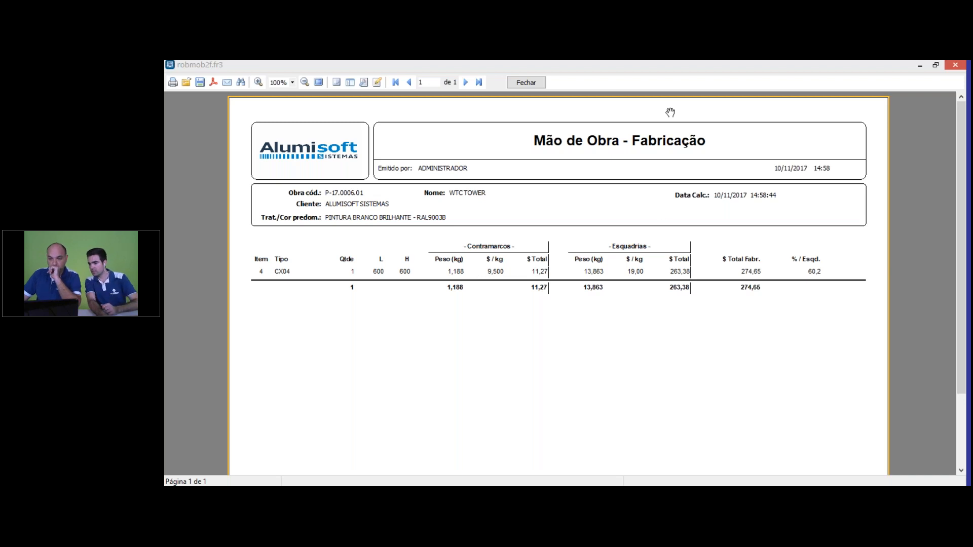
pyautogui.click(530, 83)
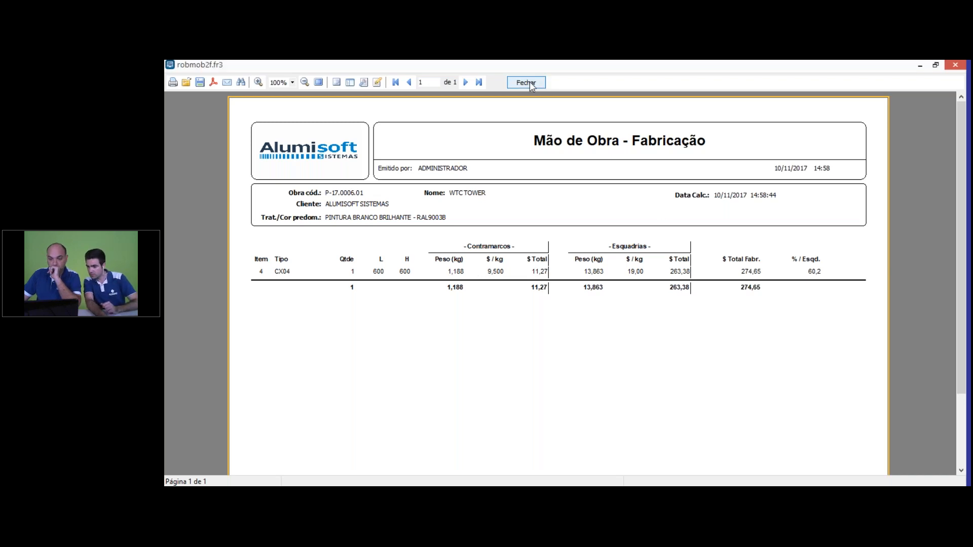
pyautogui.click(530, 84)
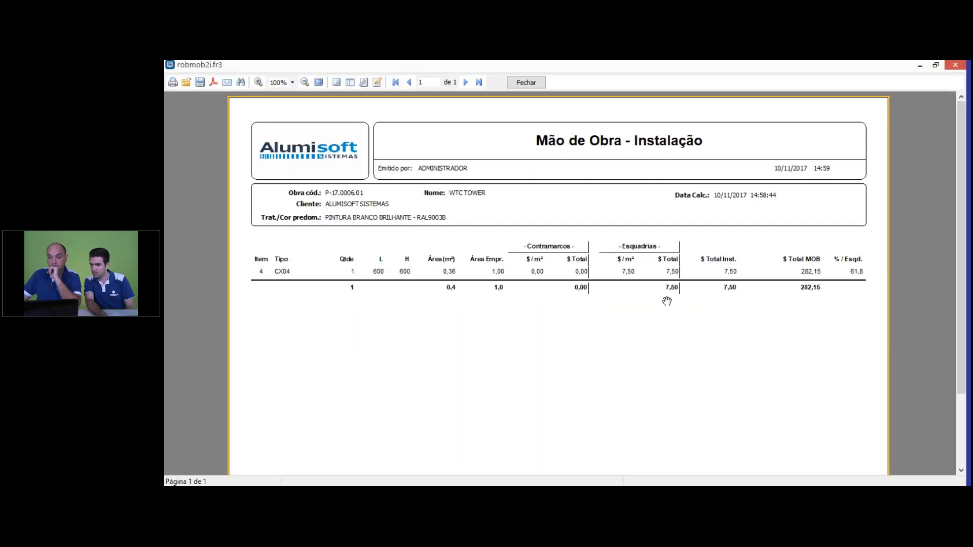
pyautogui.click(530, 84)
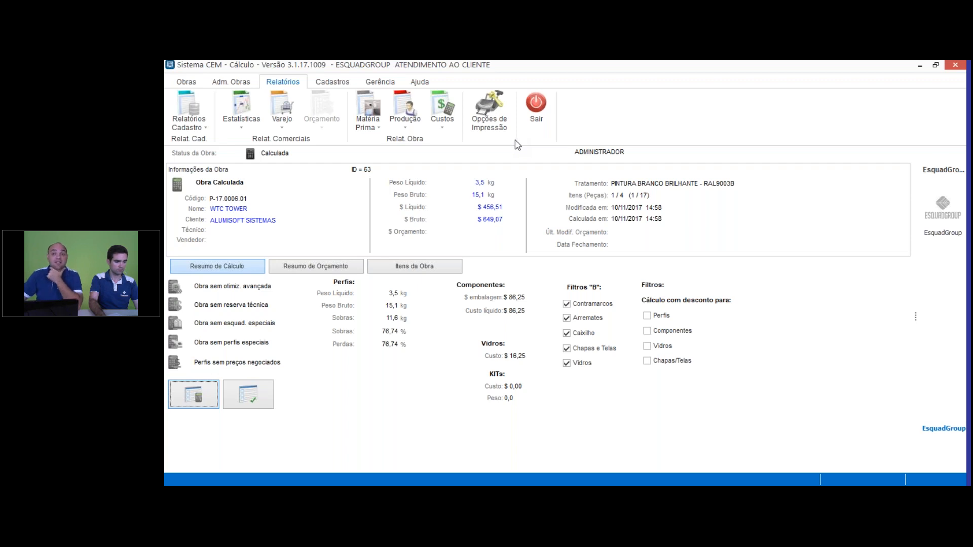
pyautogui.click(907, 141)
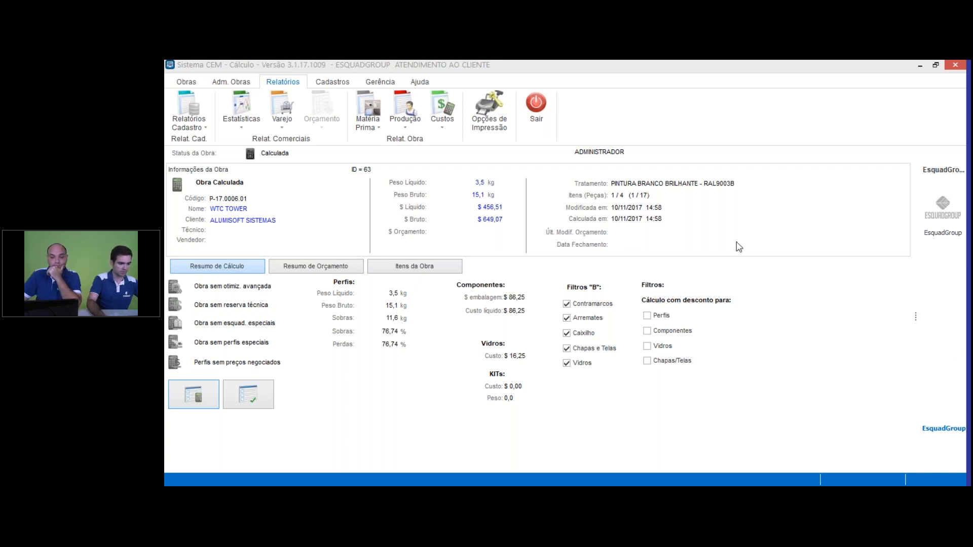
pyautogui.click(380, 82)
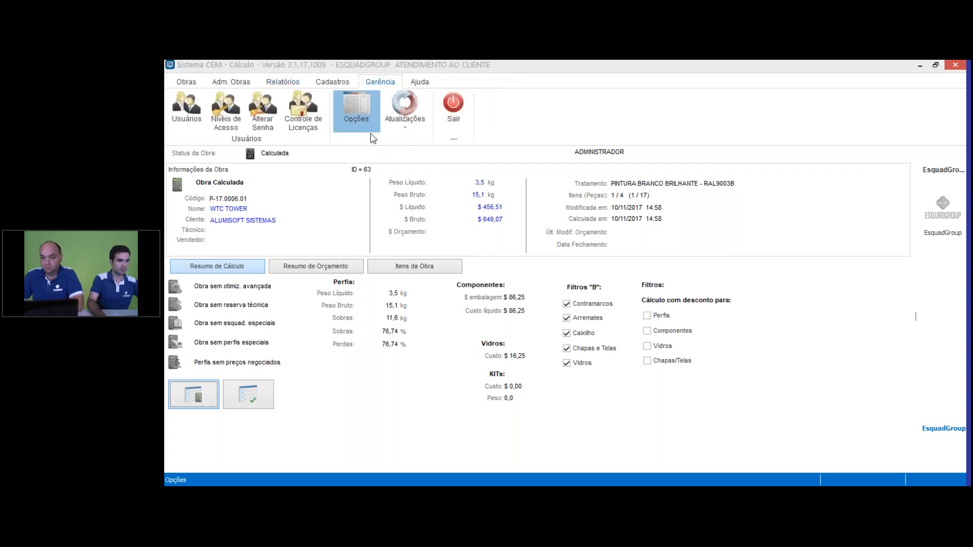
pyautogui.click(371, 134)
pyautogui.click(778, 99)
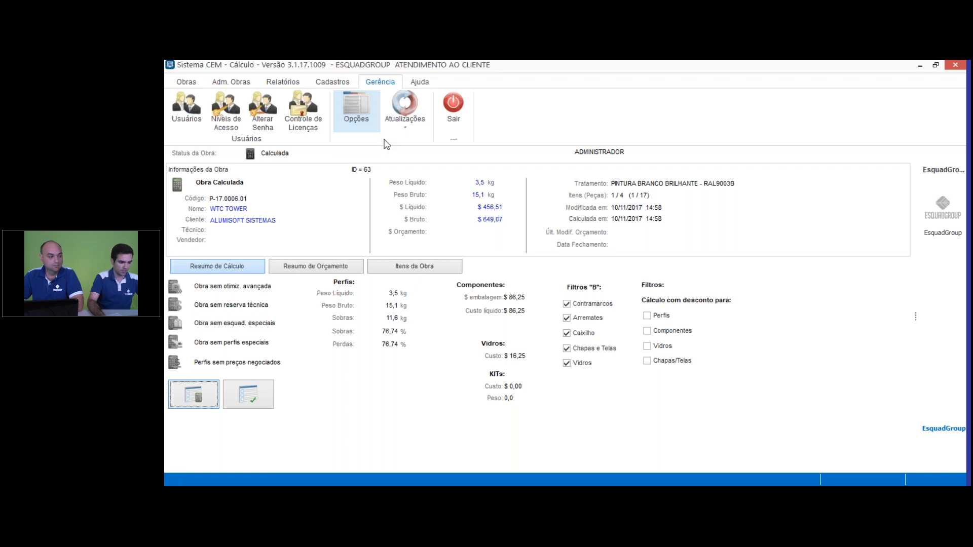
# Step: In the global labour options (MOB), set the fabrication cost basis to $ / h for both Esquadria and Contramarco
pyautogui.click(363, 111)
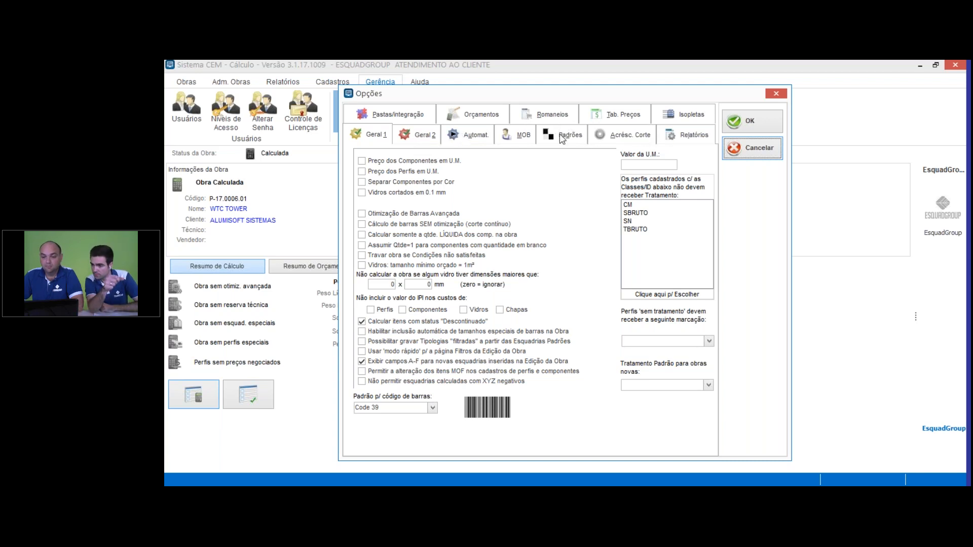
pyautogui.click(519, 140)
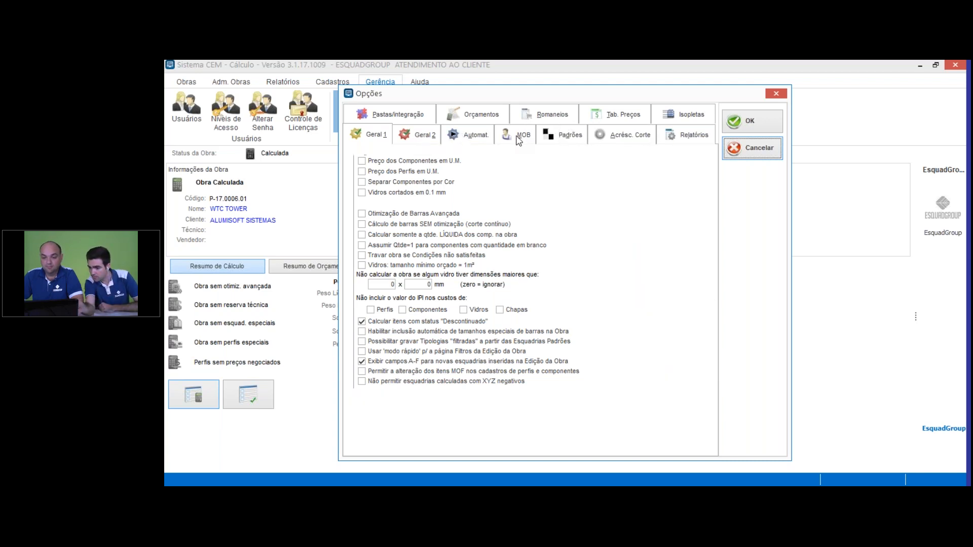
pyautogui.click(455, 193)
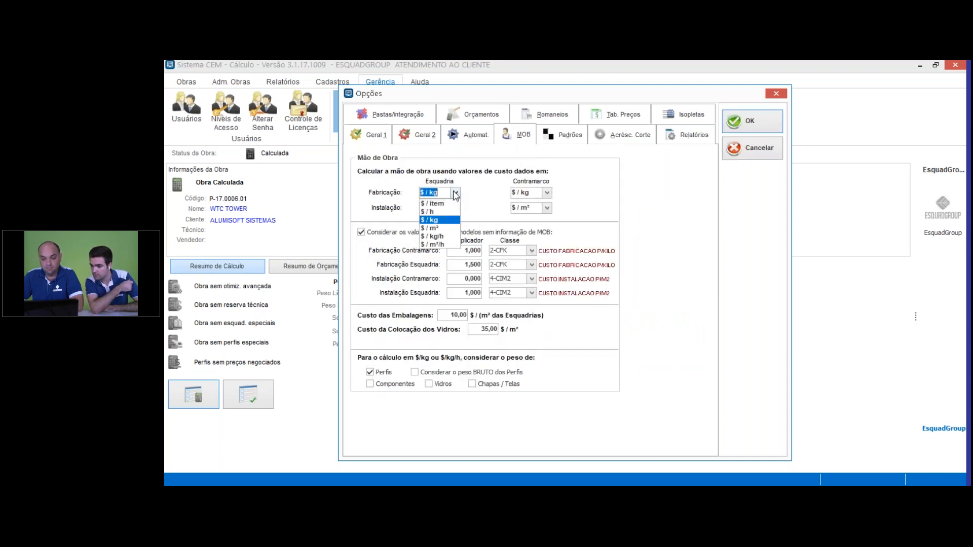
pyautogui.click(439, 213)
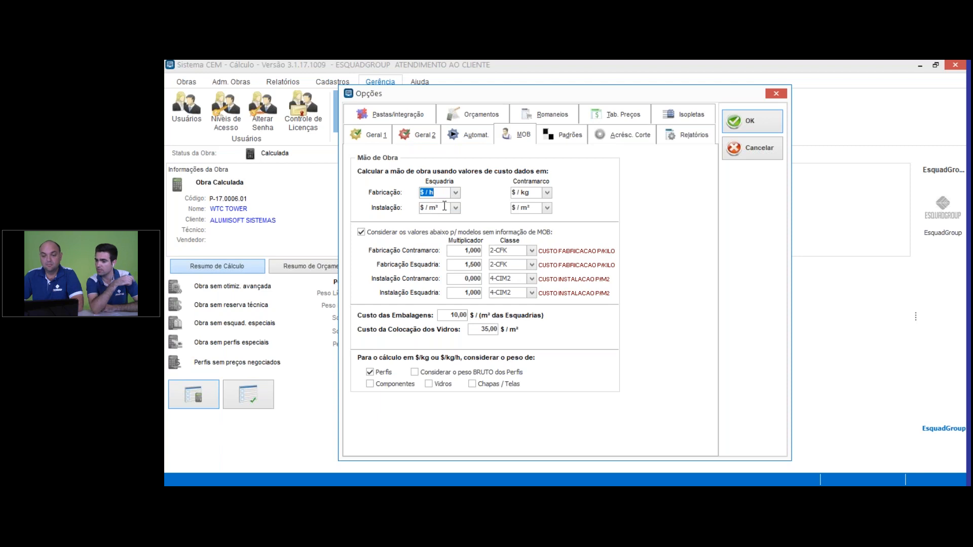
pyautogui.click(547, 192)
pyautogui.click(530, 214)
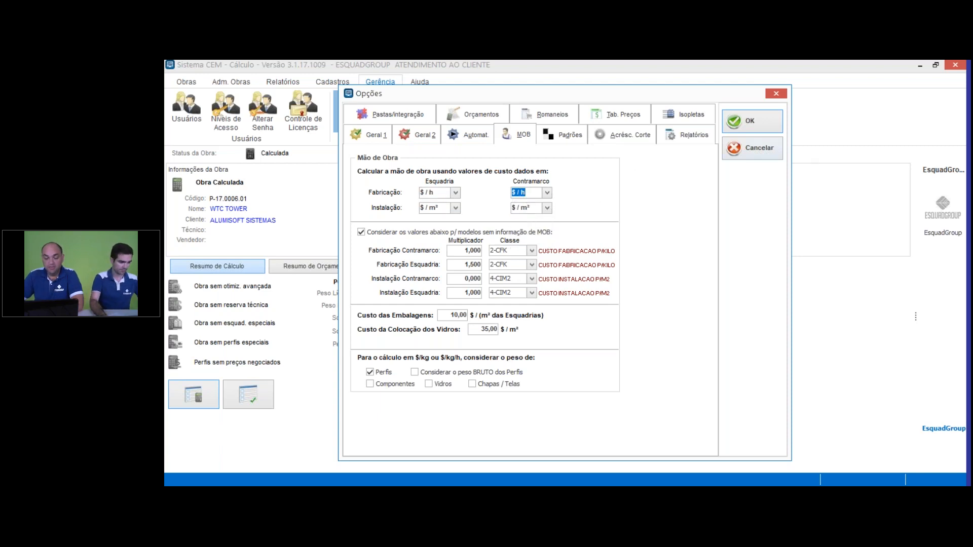
# Step: Apply the labour options and regenerate the labour reports with Nativo (edição da obra) dimensions to examine item CX04's costs, closing both reports
pyautogui.click(759, 121)
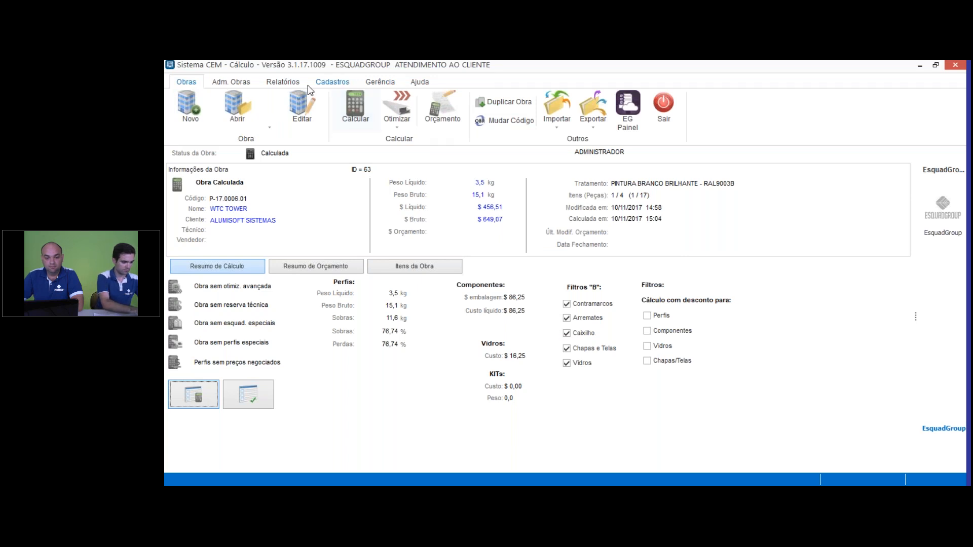
pyautogui.click(283, 82)
pyautogui.click(367, 122)
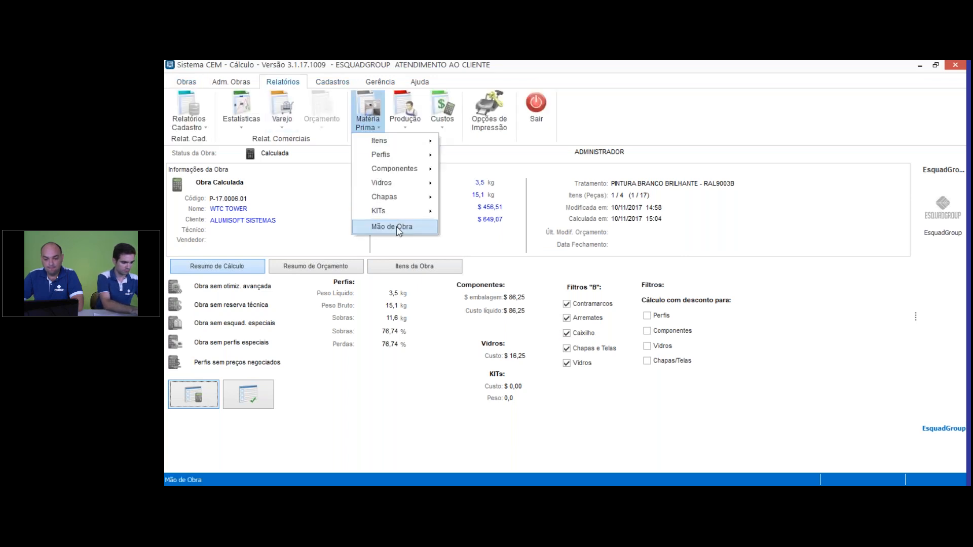
pyautogui.click(400, 226)
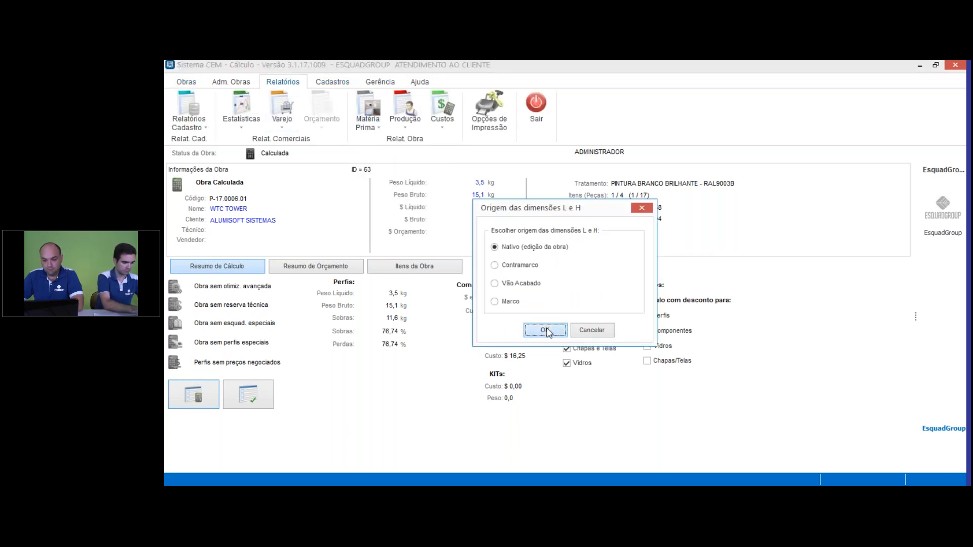
pyautogui.click(545, 331)
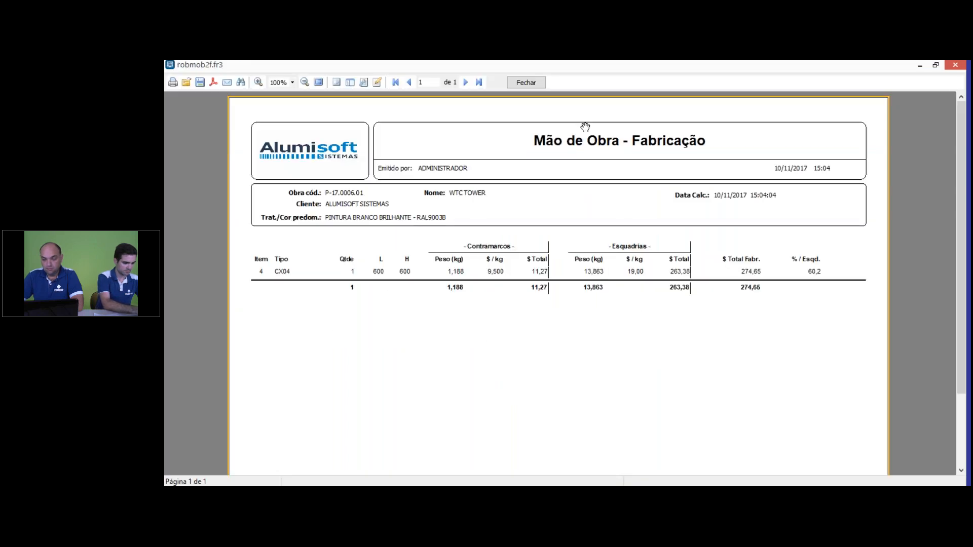
pyautogui.click(525, 83)
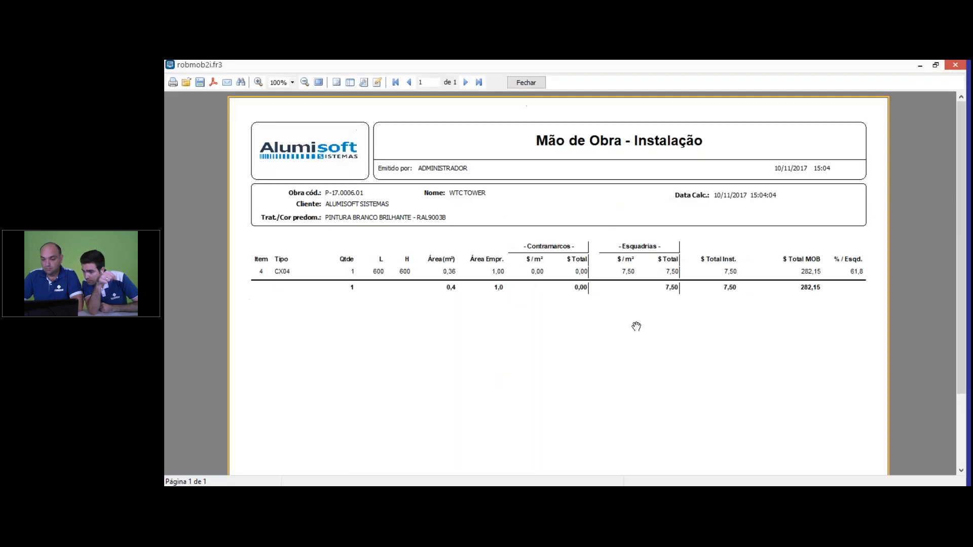
pyautogui.click(527, 85)
pyautogui.click(379, 108)
pyautogui.click(394, 226)
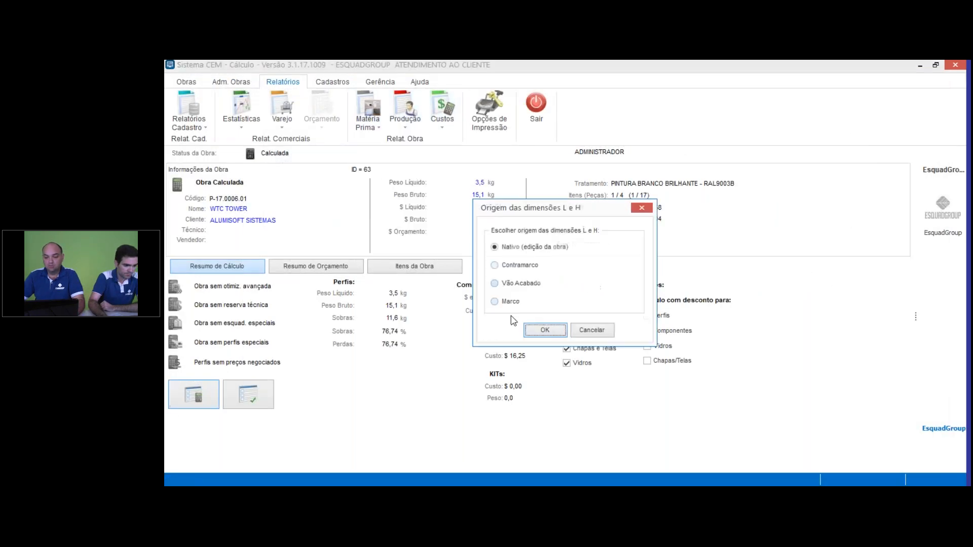
pyautogui.click(641, 207)
# Step: In the global labour options, set the installation cost basis to $ / h for both Esquadria and Contramarco, and recalculate the project
pyautogui.click(391, 83)
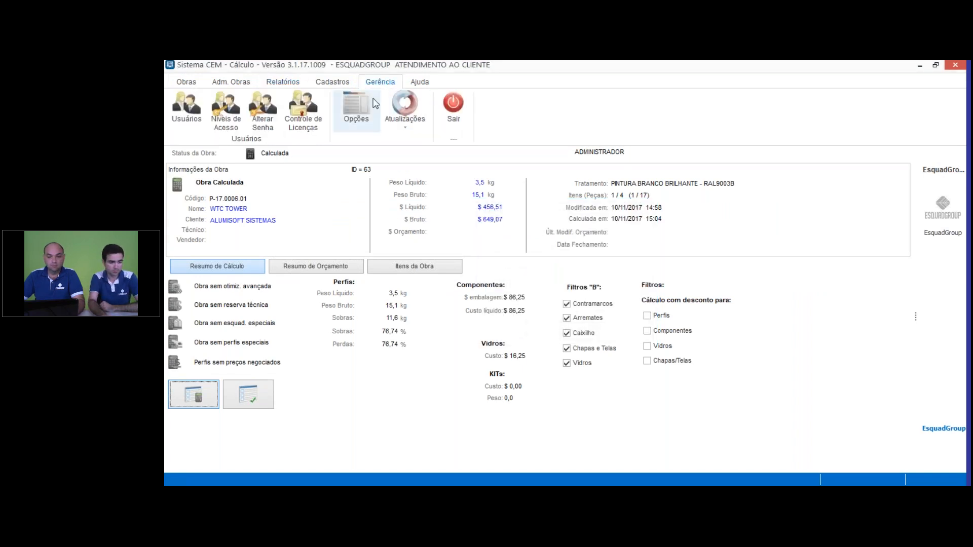
pyautogui.click(356, 109)
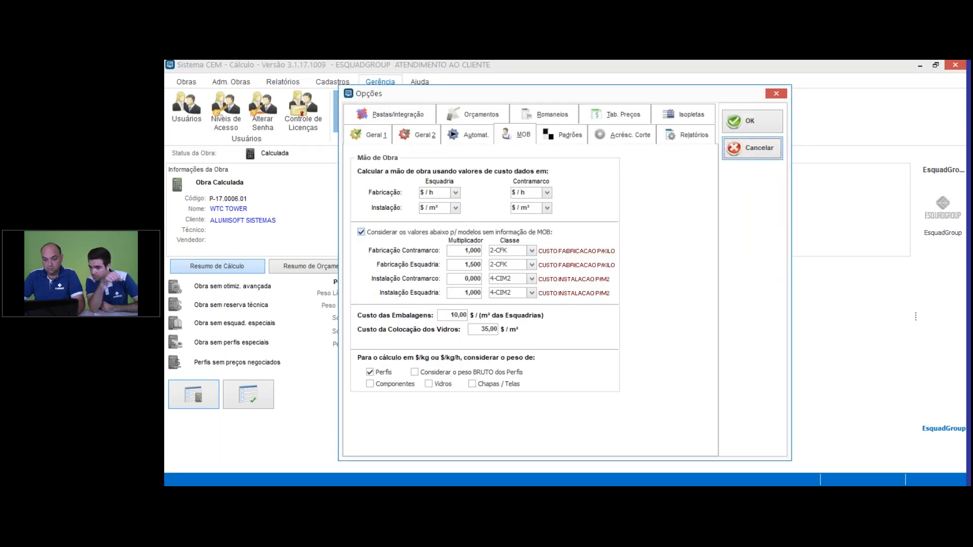
pyautogui.click(456, 207)
pyautogui.click(445, 228)
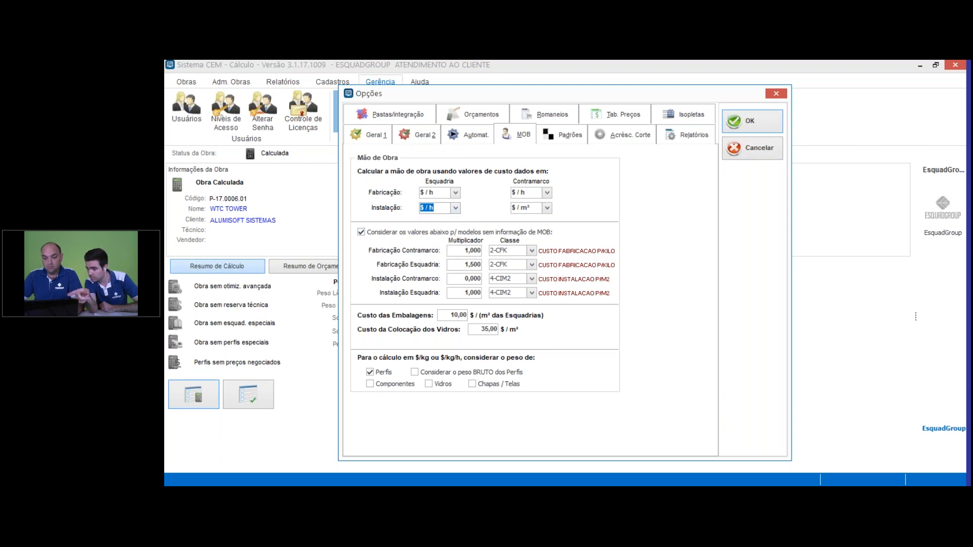
pyautogui.click(547, 208)
pyautogui.click(527, 227)
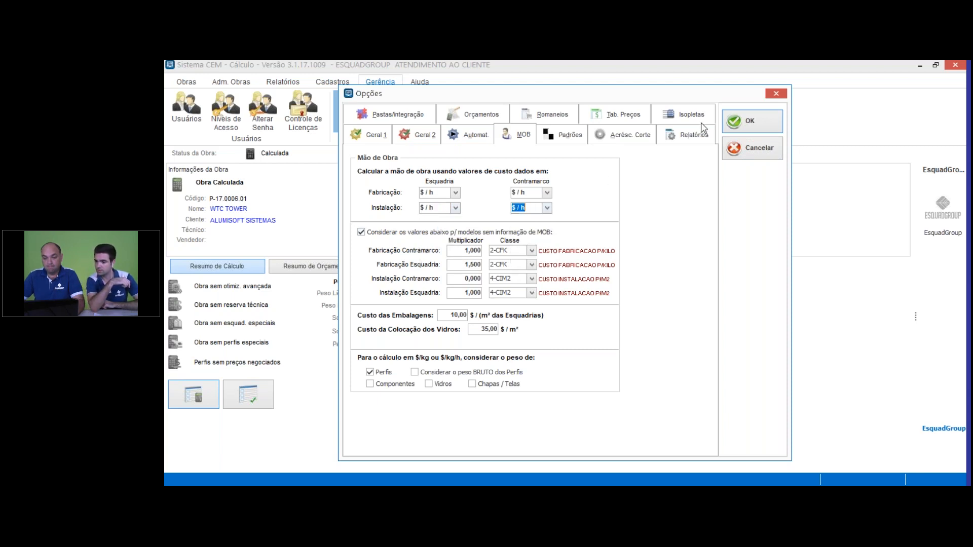
pyautogui.click(745, 124)
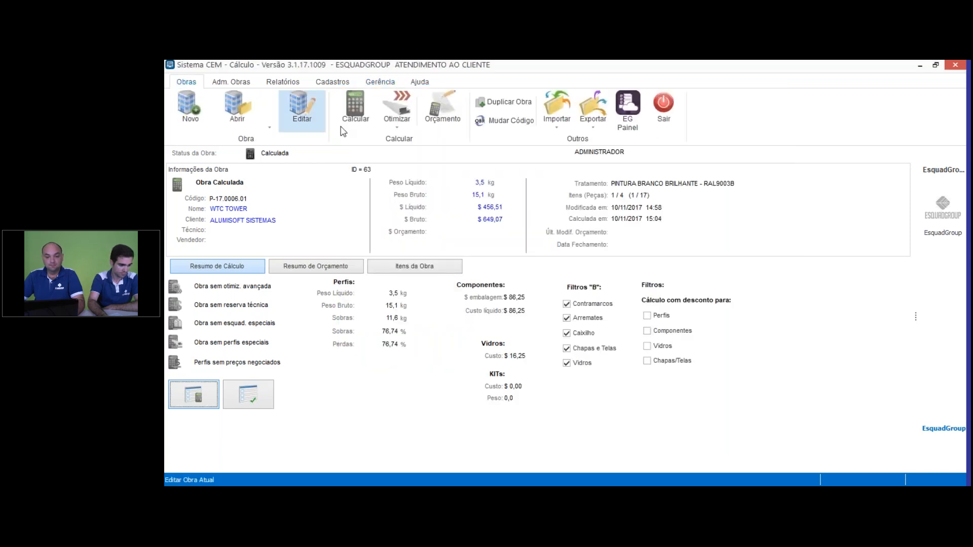
pyautogui.click(334, 114)
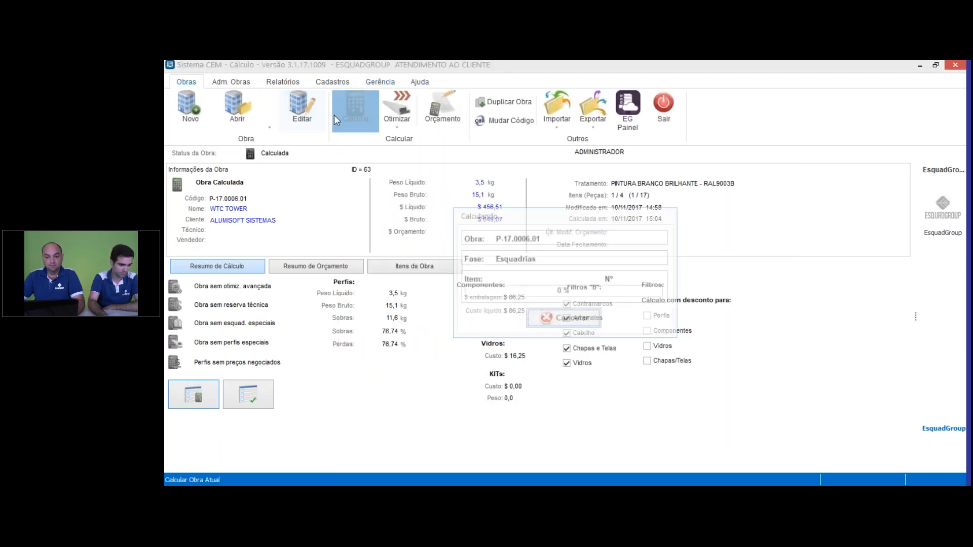
# Step: Generate the labour reports again with Nativo (edição da obra) dimensions, check item CX04's fabrication and installation cost units, and close both reports
pyautogui.click(283, 81)
pyautogui.click(367, 121)
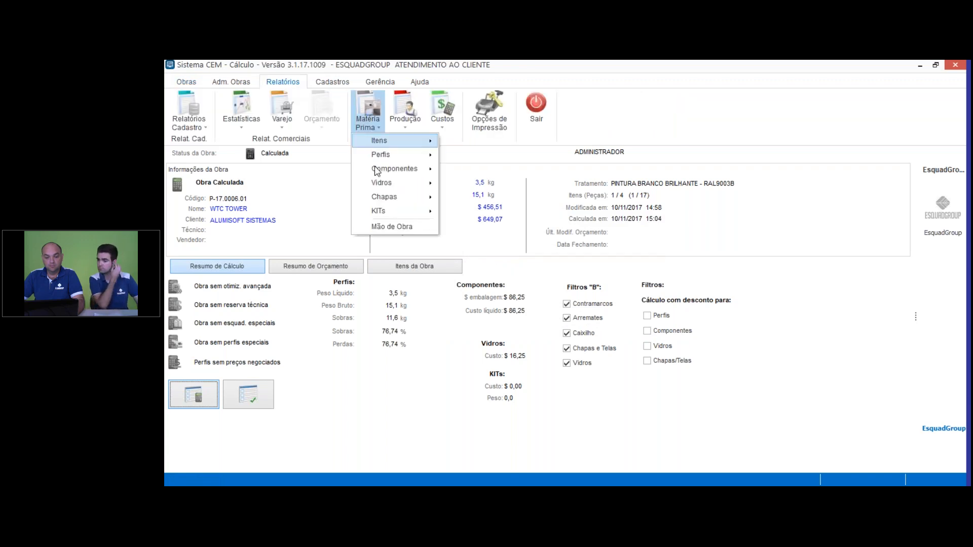
pyautogui.click(394, 228)
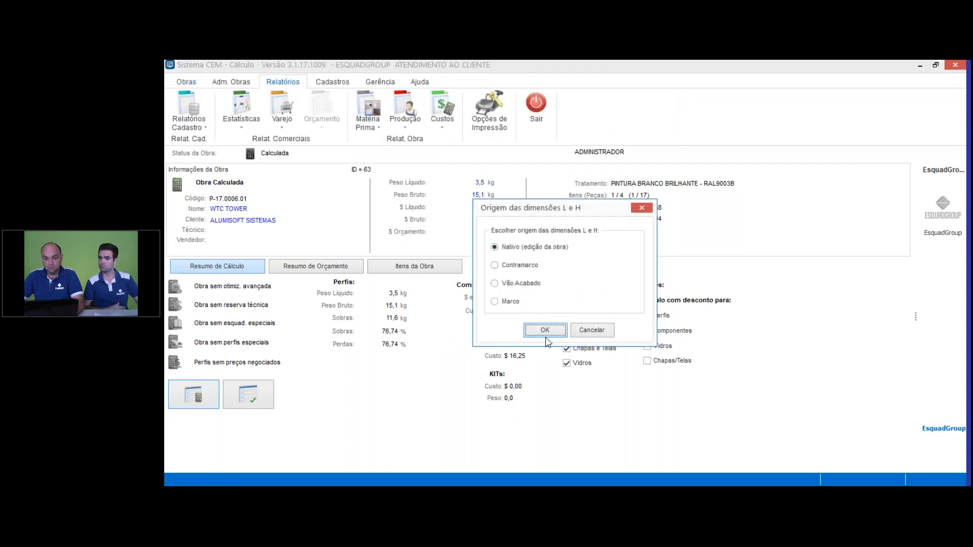
pyautogui.click(545, 330)
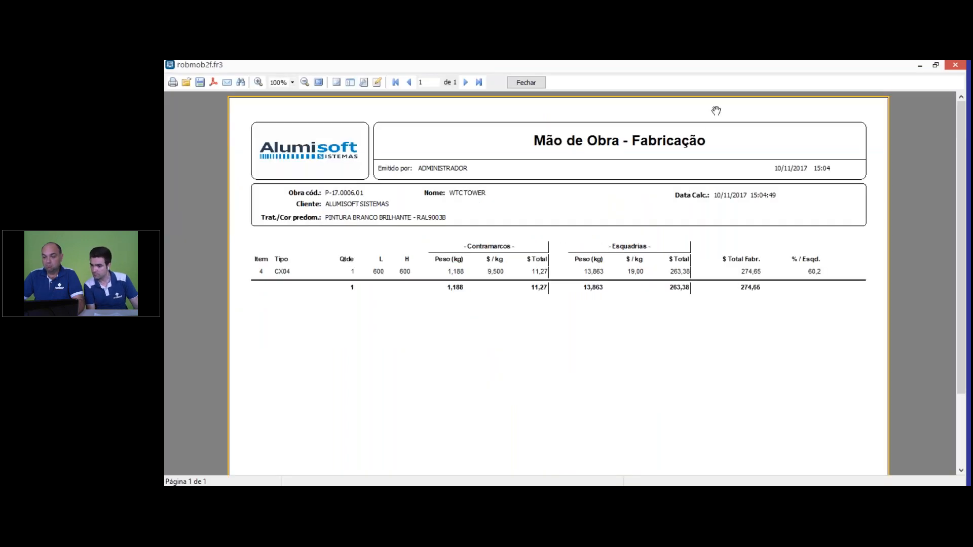
pyautogui.click(955, 66)
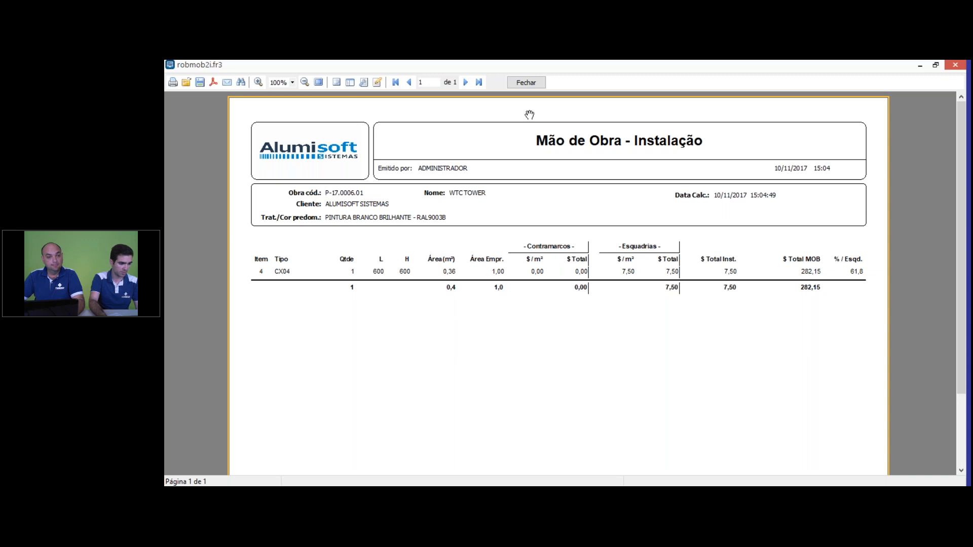
pyautogui.click(525, 83)
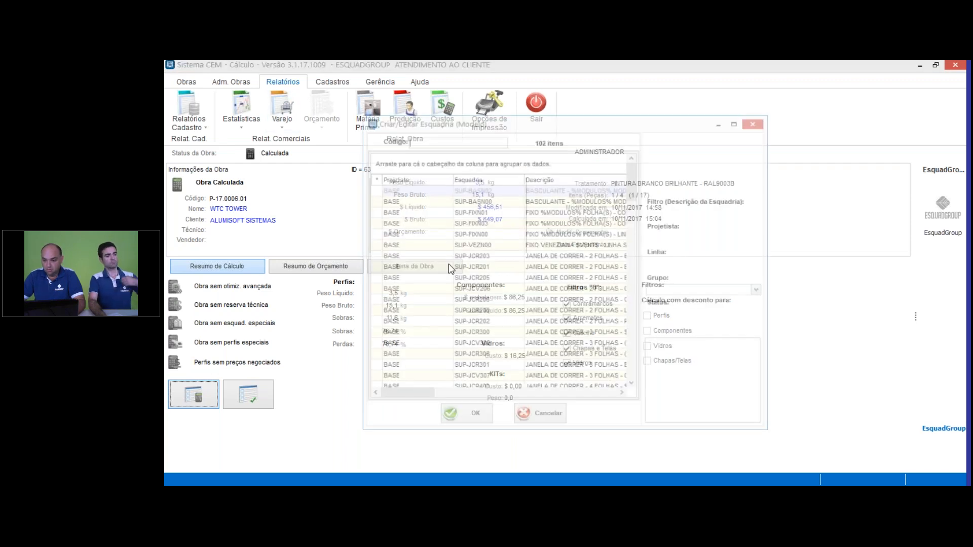
# Step: Dismiss the model selection list, reopen the project for editing, and open the model SUP-MAXN00 from its item list
pyautogui.click(764, 124)
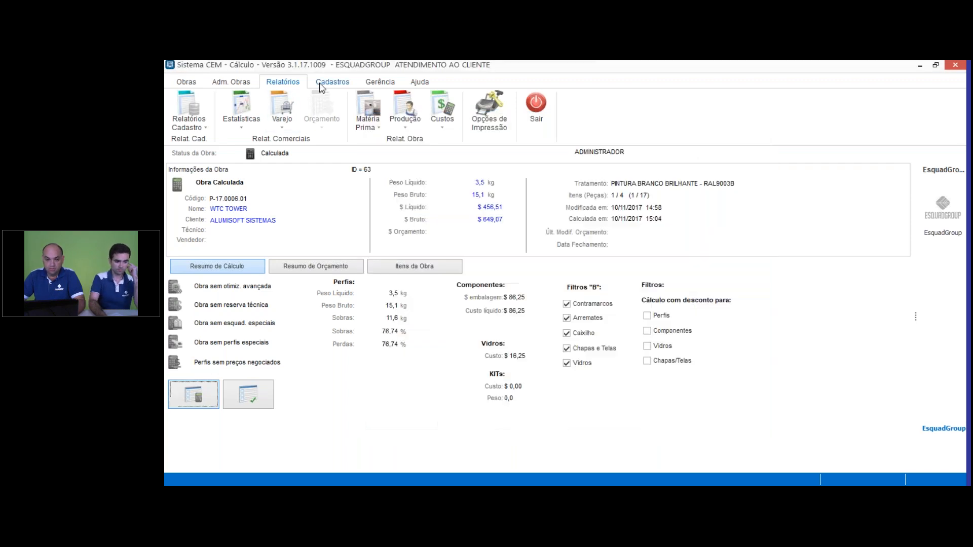
pyautogui.click(187, 81)
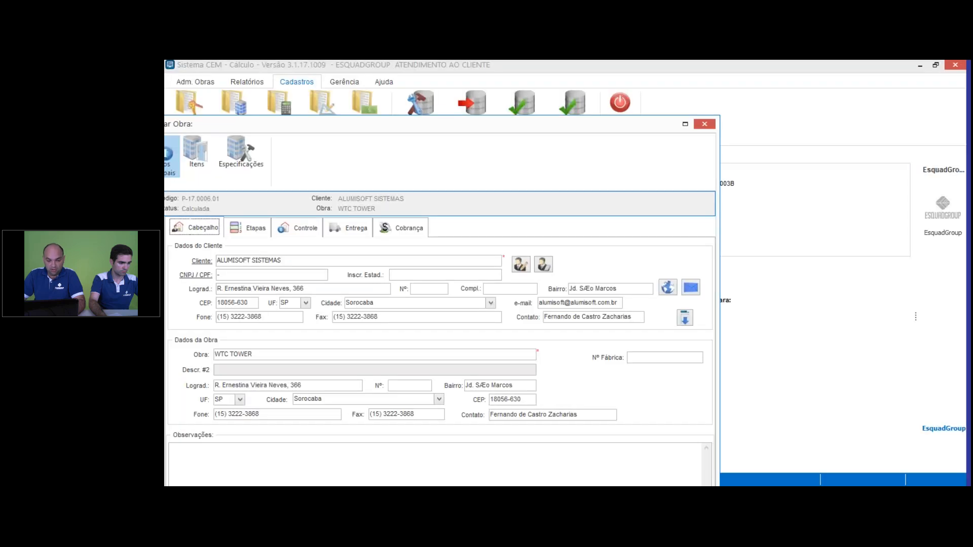
pyautogui.click(206, 79)
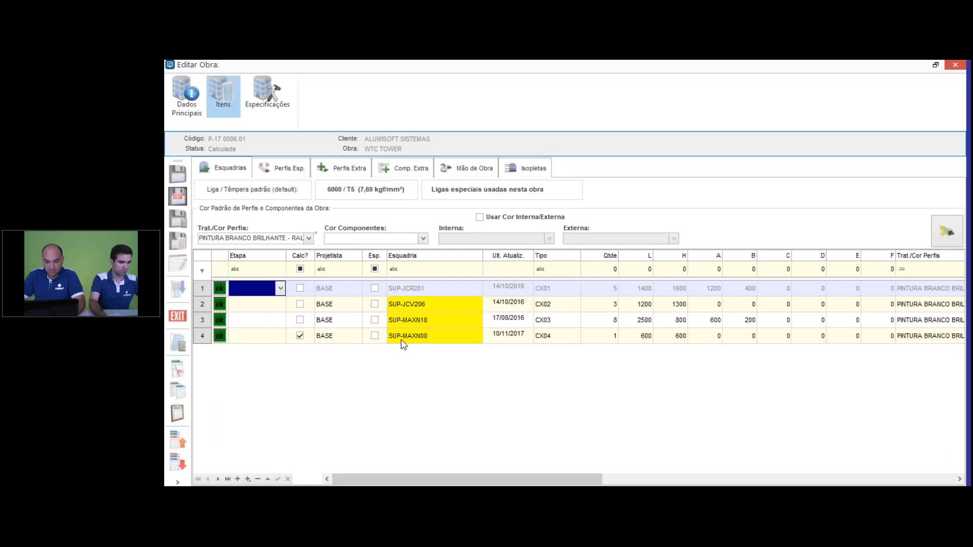
pyautogui.click(404, 339)
pyautogui.rightClick(422, 338)
pyautogui.click(558, 401)
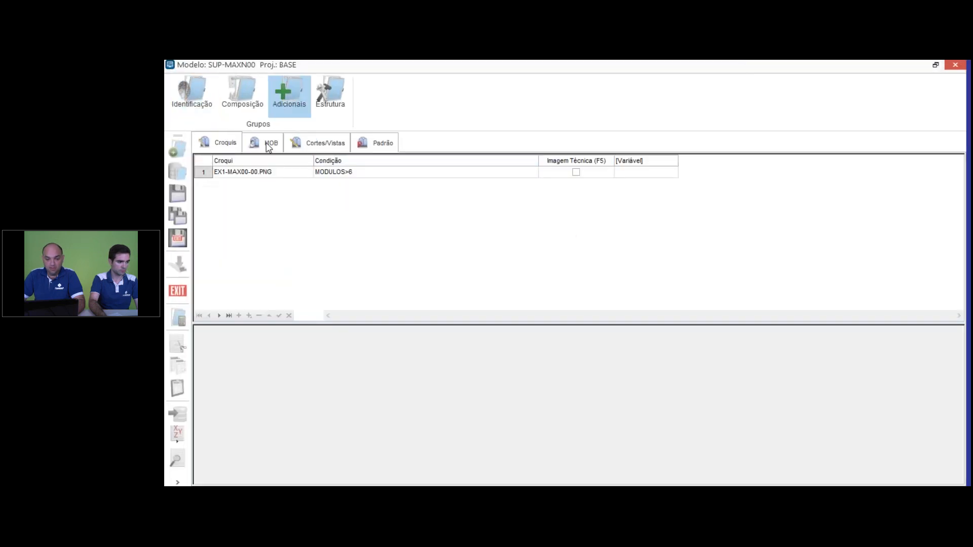
# Step: Examine the fabrication labour factors of model SUP-MAXN00, focusing on its condition and its Esquadria formula
pyautogui.click(266, 144)
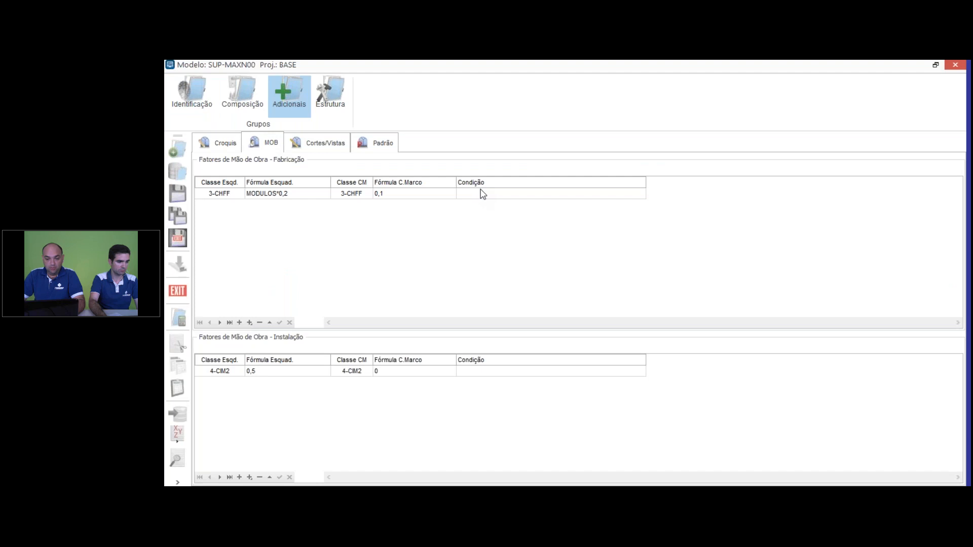
pyautogui.click(482, 194)
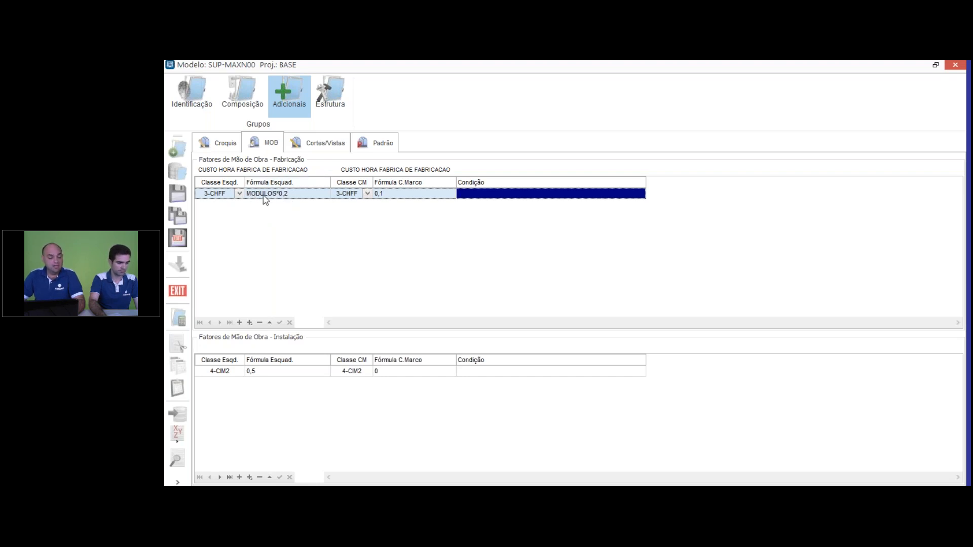
pyautogui.click(299, 197)
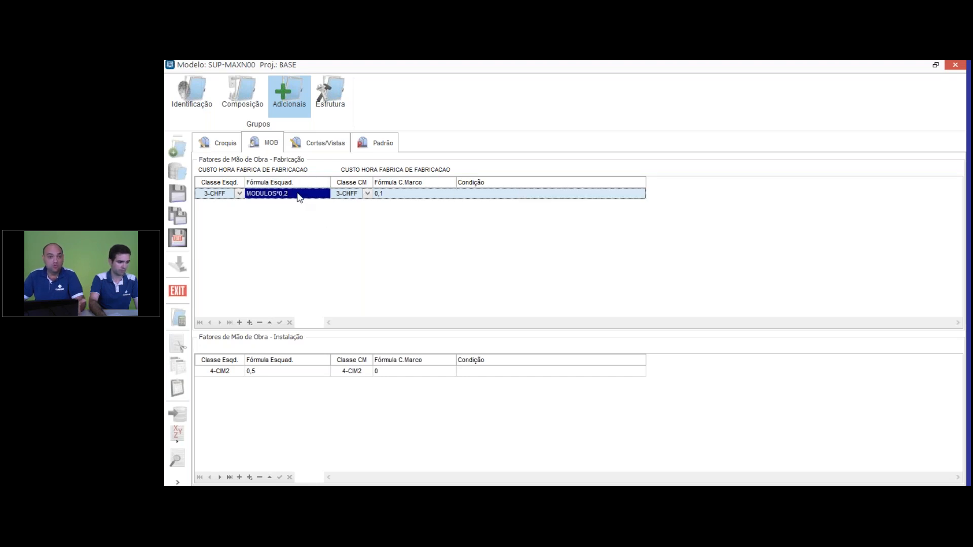
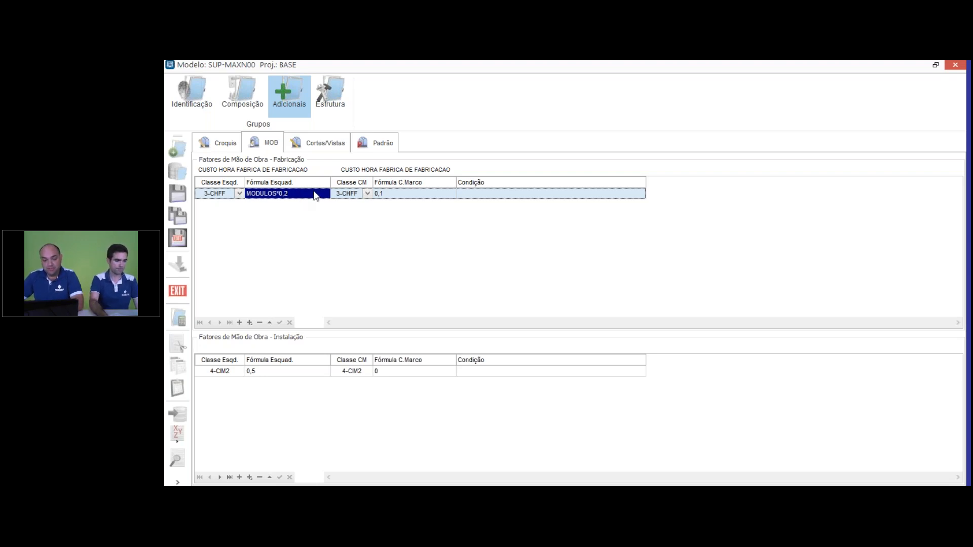
# Step: Add a second fabrication labour factor with Esquadria class 3-CHFF and the Esquadria formula MODULOS*0,4
pyautogui.press('Down')
pyautogui.click(239, 205)
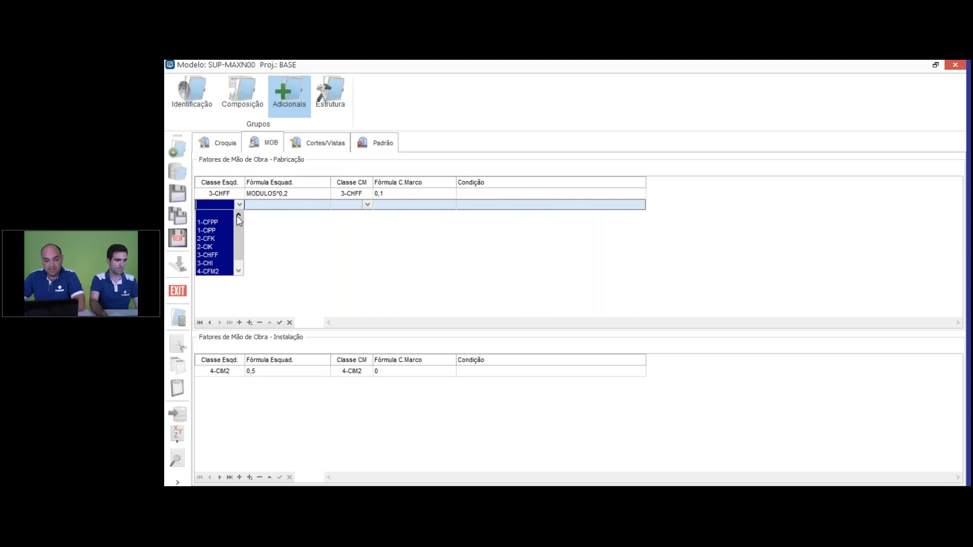
pyautogui.click(217, 254)
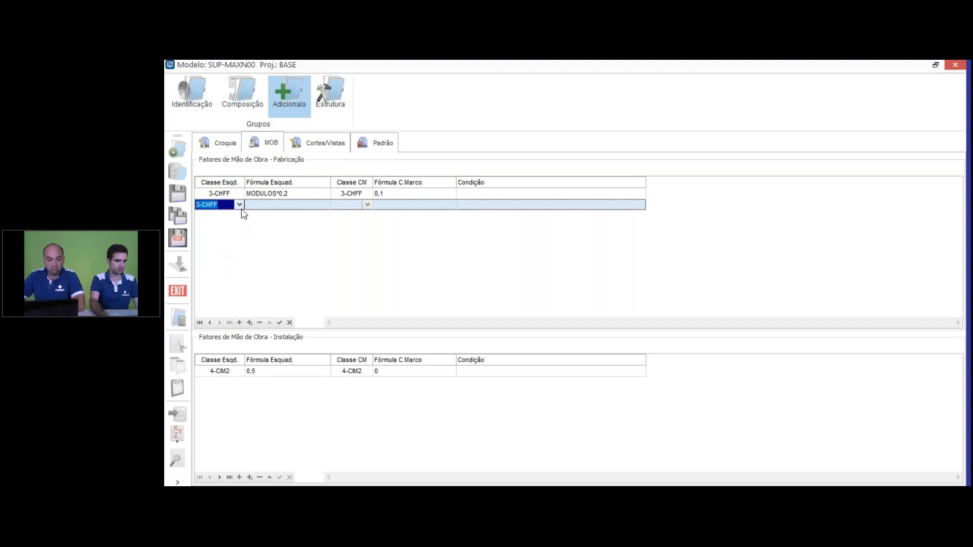
pyautogui.click(265, 205)
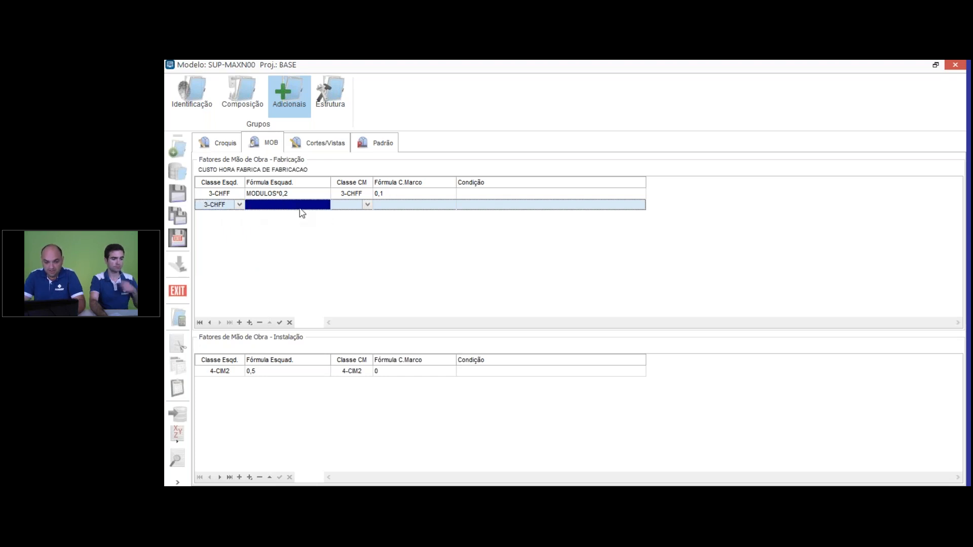
pyautogui.write('MODULOS')
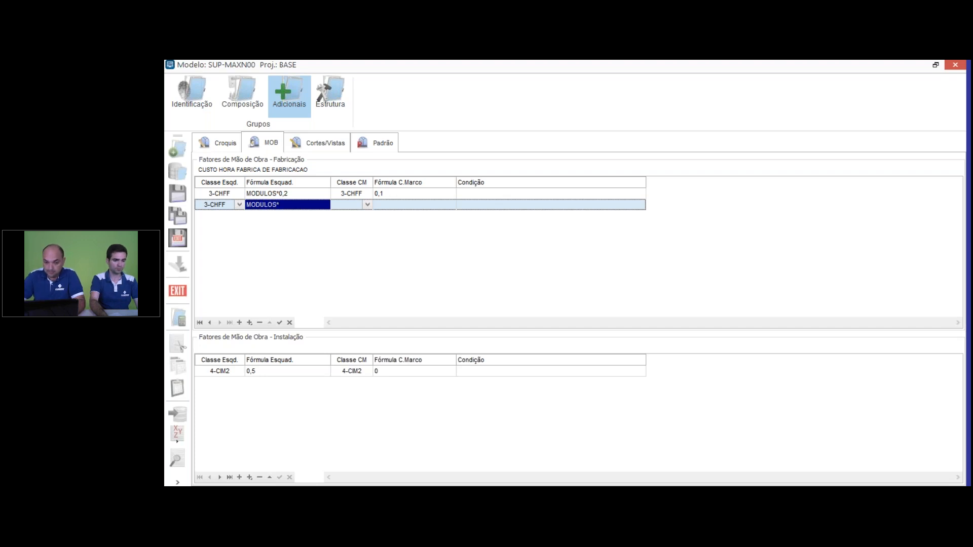
pyautogui.write('*0')
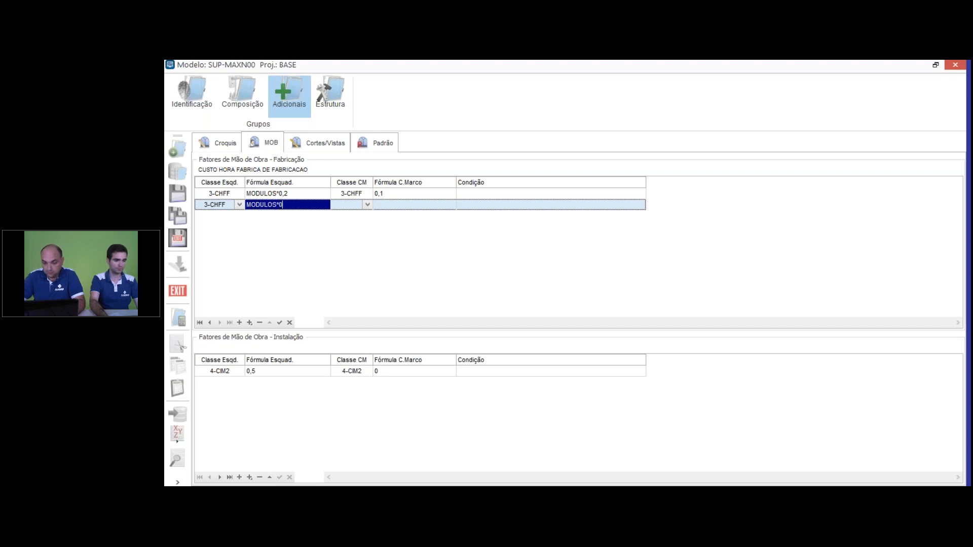
pyautogui.write(',4')
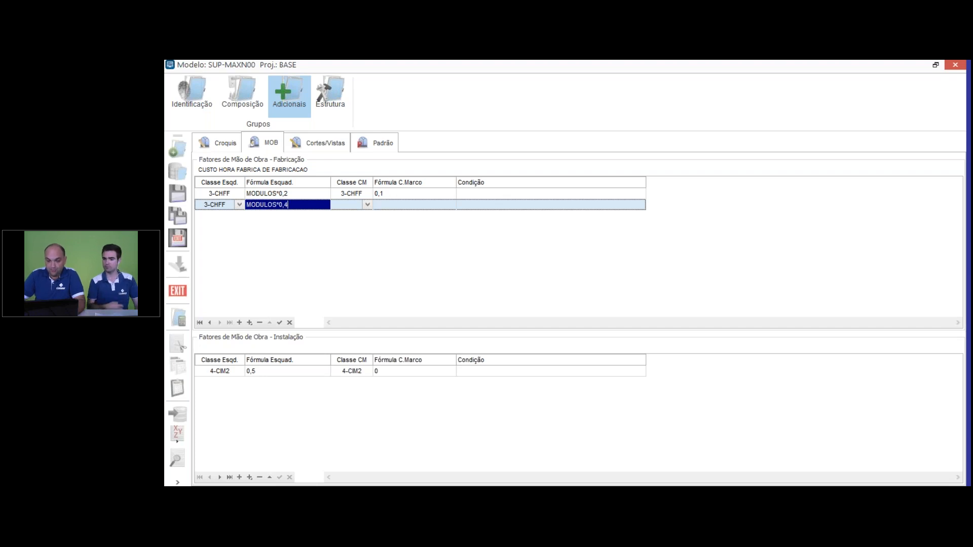
pyautogui.click(472, 206)
pyautogui.write('L')
pyautogui.write('>')
pyautogui.write('<')
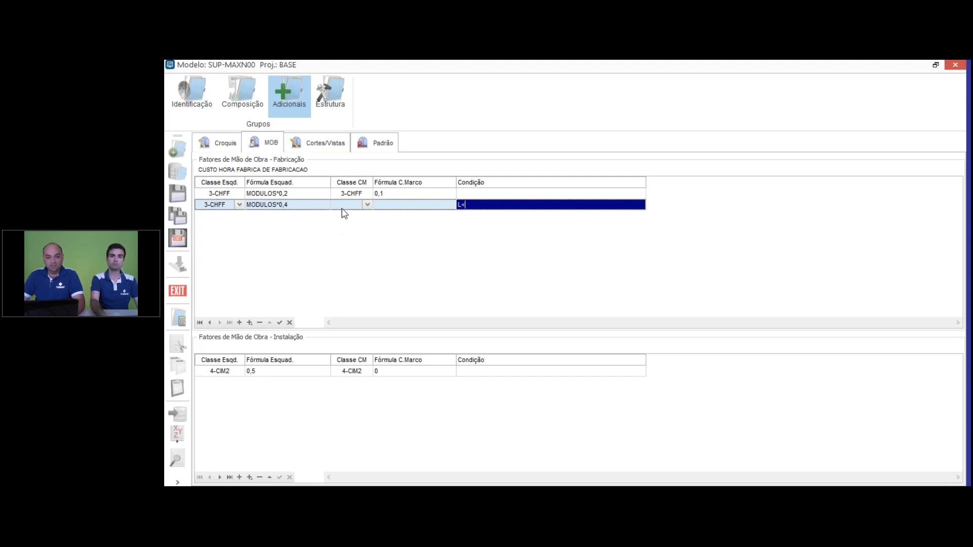
pyautogui.moveTo(480, 209); pyautogui.dragTo(430, 211)
pyautogui.press('BackSpace')
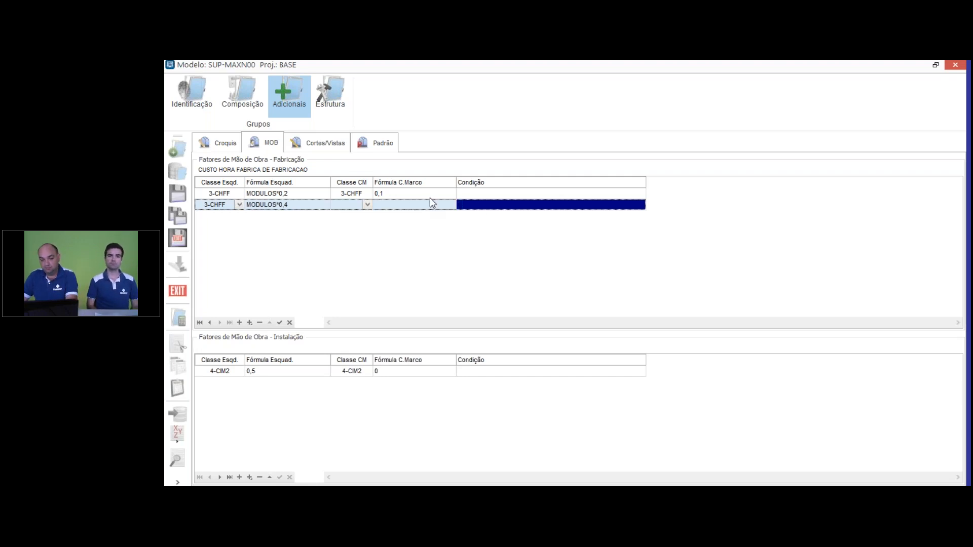